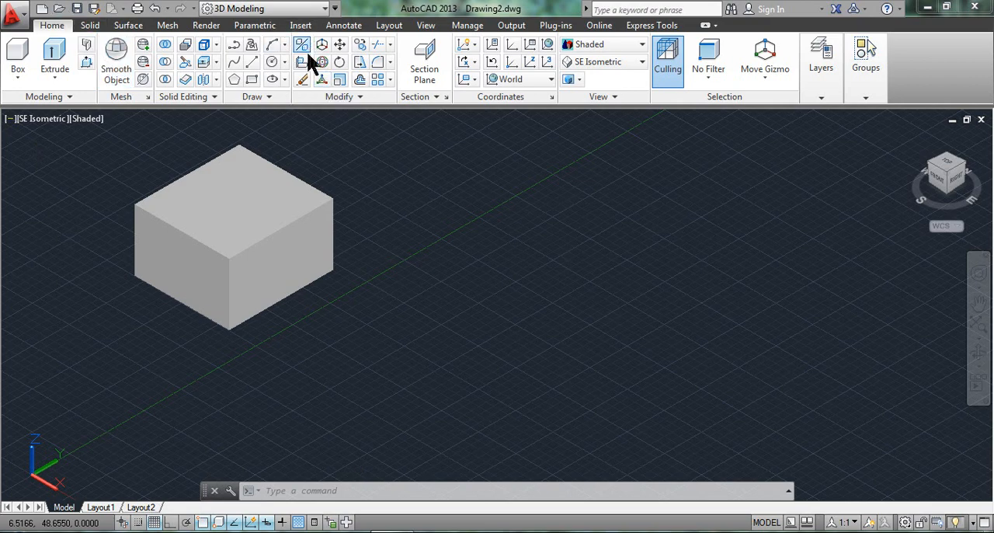
Step: Try a 3D mirror of the box across a three-point plane picked freely on the ground, keeping the source box, and undo it
{"action": "left_click", "coordinate": [258, 159]}
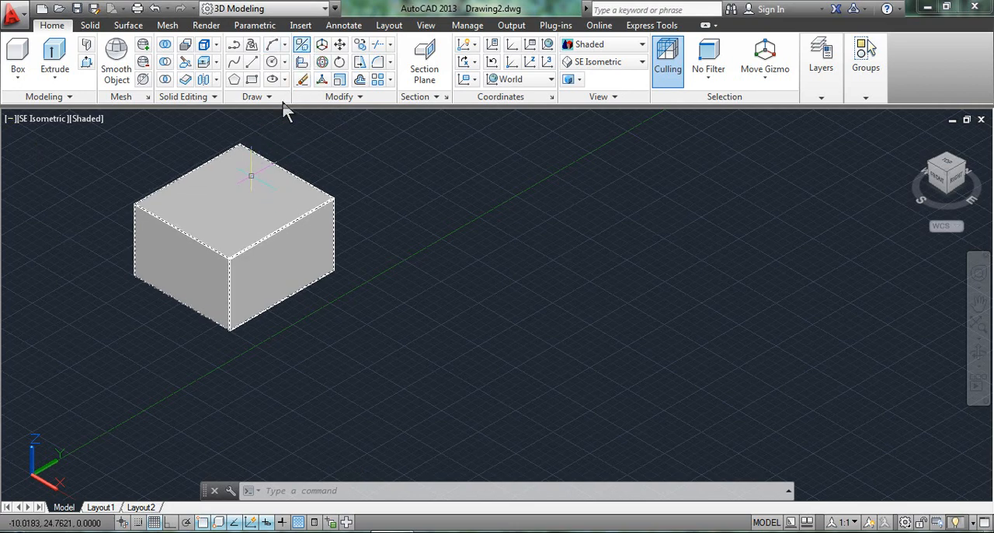
{"action": "key", "text": "Escape"}
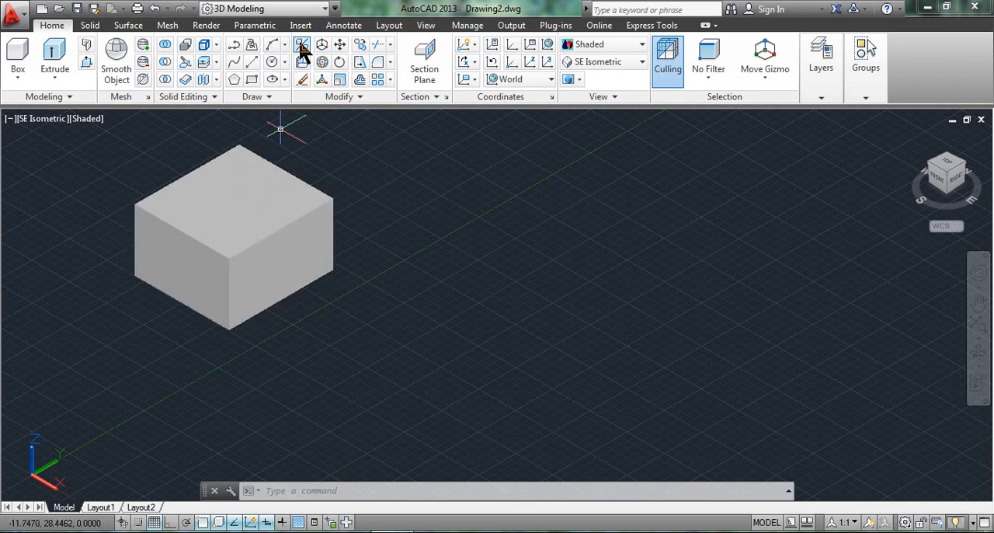
{"action": "left_click", "coordinate": [303, 45]}
{"action": "left_click", "coordinate": [259, 217]}
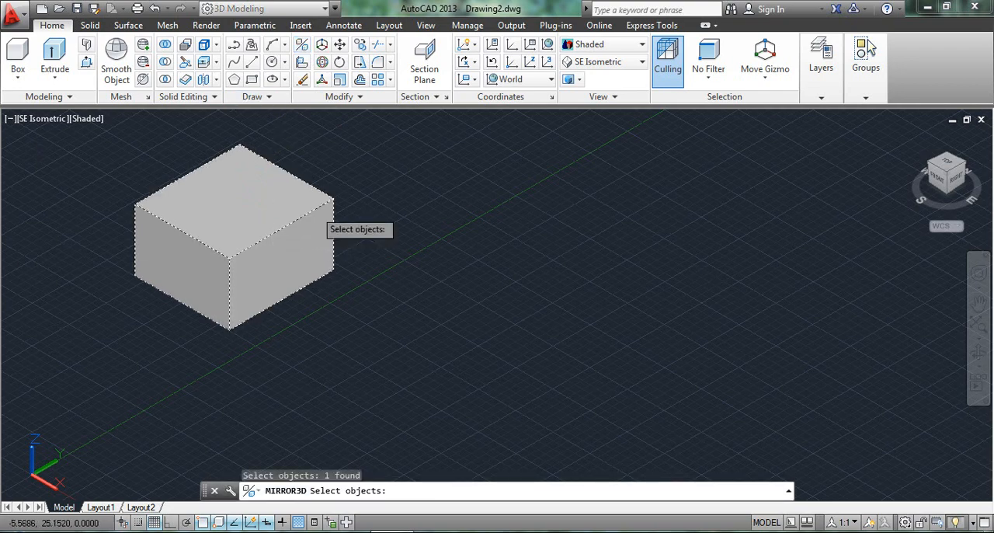
{"action": "key", "text": "Return"}
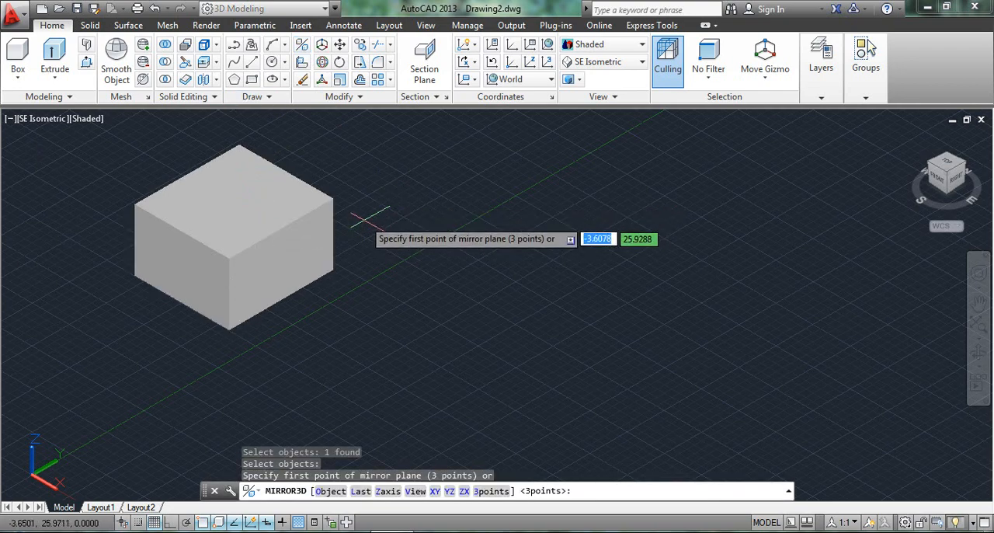
{"action": "scroll", "coordinate": [416, 233], "scroll_direction": "down", "scroll_amount": 2}
{"action": "middle_click_drag", "start_coordinate": [438, 259], "coordinate": [406, 309]}
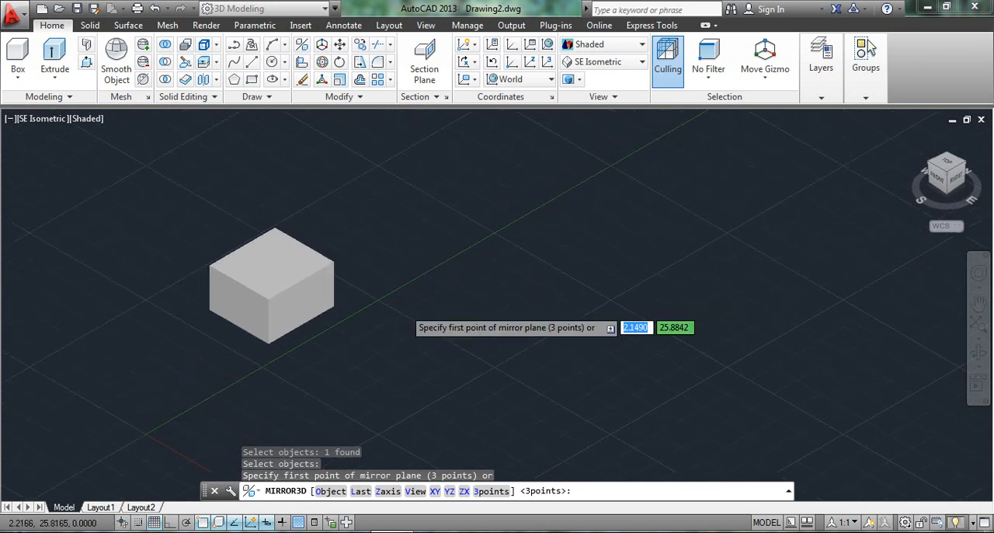
{"action": "scroll", "coordinate": [401, 309], "scroll_direction": "up", "scroll_amount": 3}
{"action": "scroll", "coordinate": [398, 309], "scroll_direction": "down", "scroll_amount": 2}
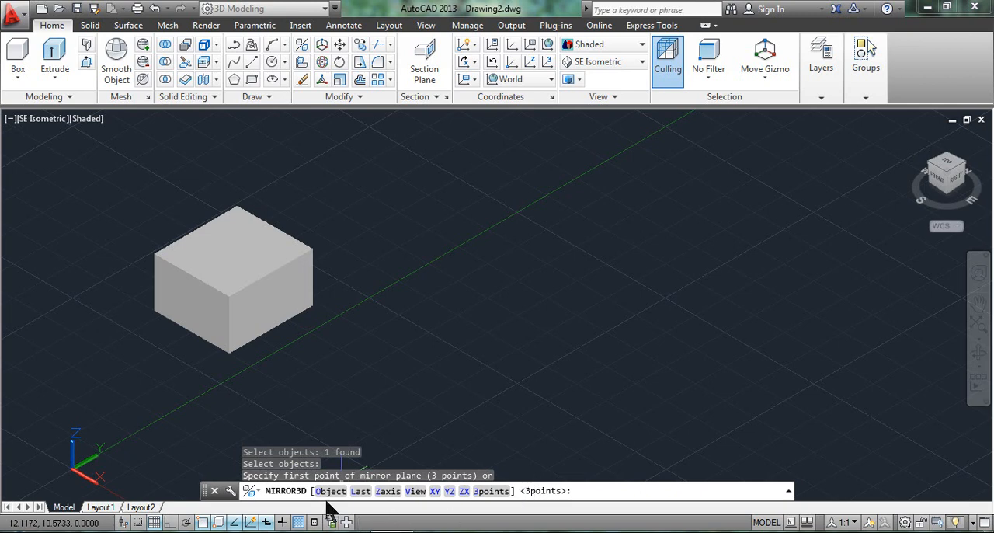
{"action": "left_click", "coordinate": [490, 492]}
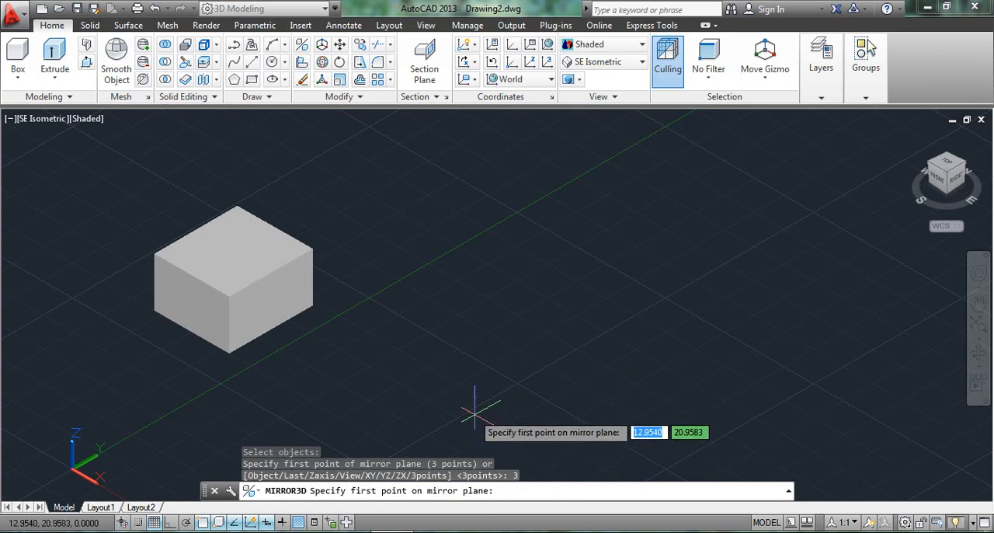
{"action": "middle_click_drag", "start_coordinate": [466, 406], "coordinate": [470, 379]}
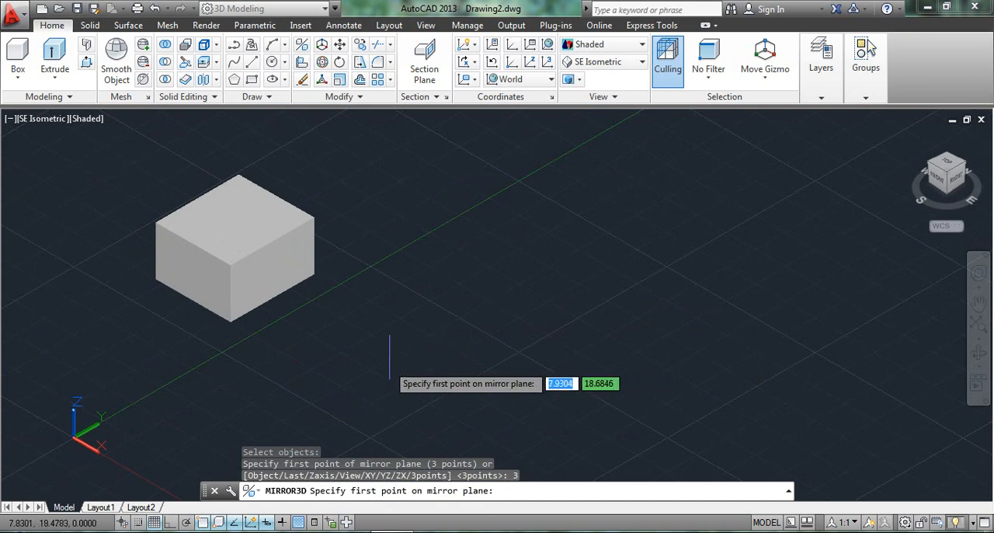
{"action": "left_click", "coordinate": [321, 361]}
{"action": "left_click", "coordinate": [428, 255]}
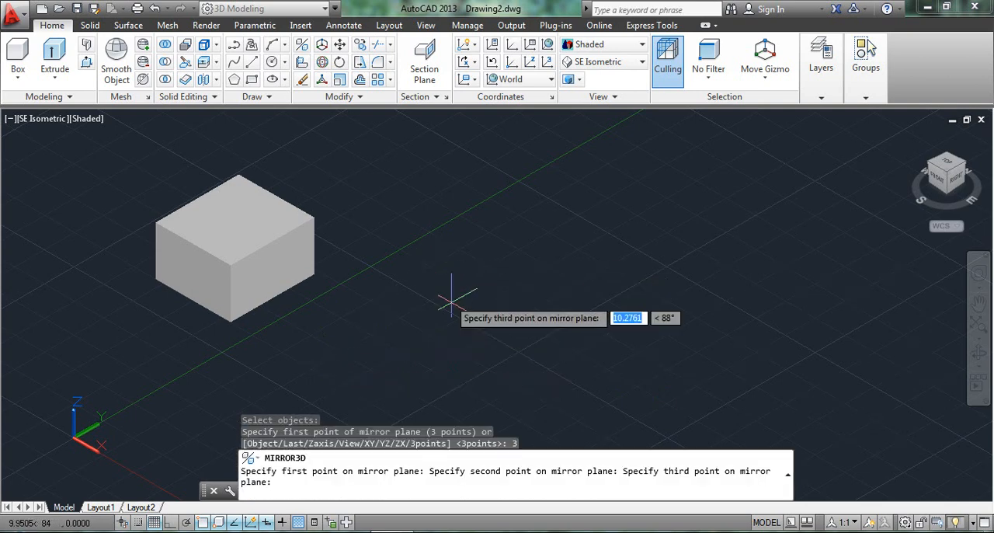
{"action": "left_click", "coordinate": [504, 388]}
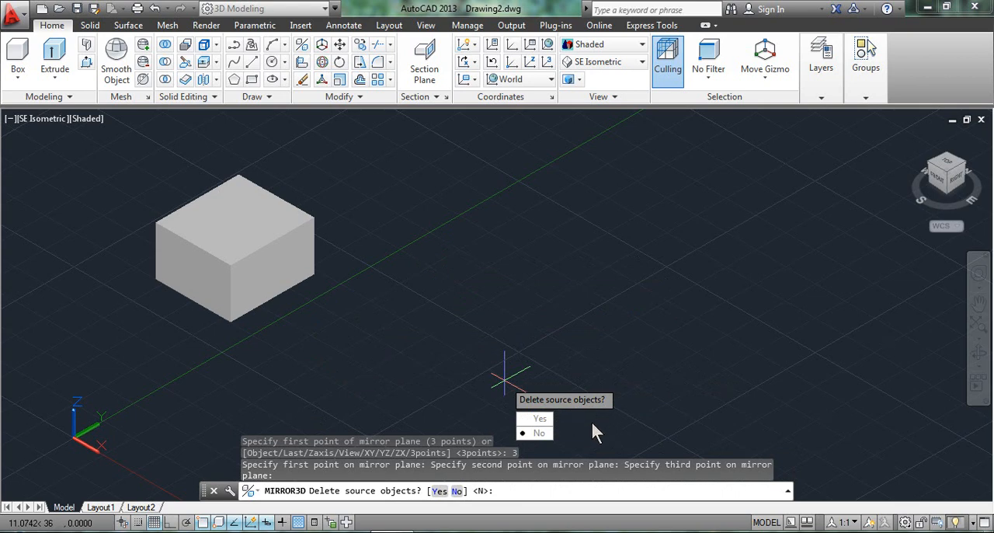
{"action": "left_click", "coordinate": [555, 438]}
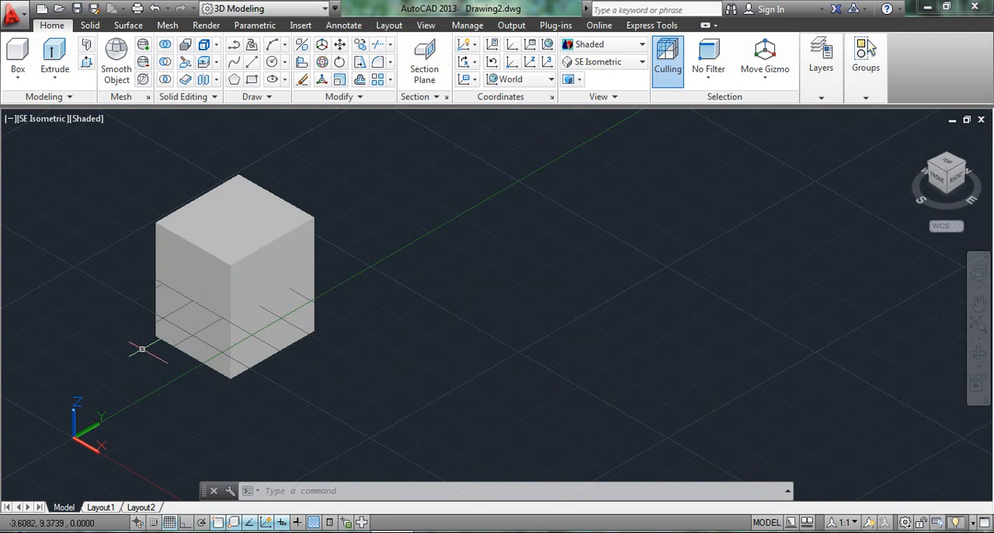
{"action": "key", "text": "ctrl+z"}
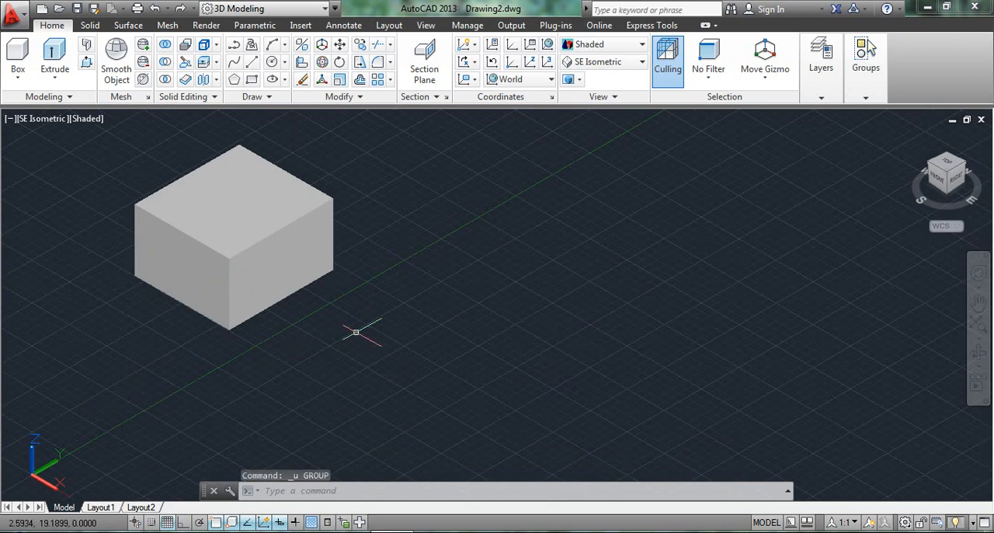
{"action": "middle_click_drag", "start_coordinate": [282, 325], "coordinate": [329, 341]}
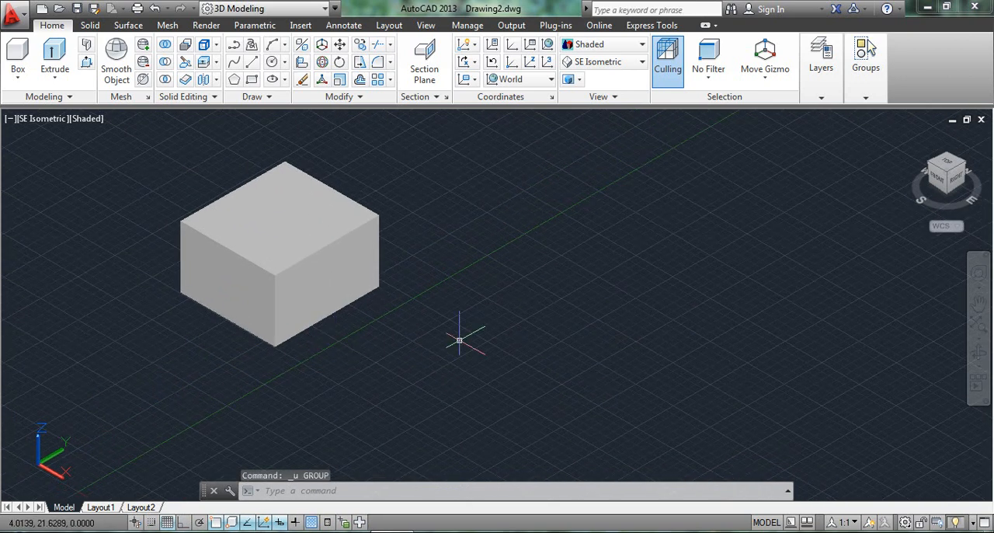
Step: Set the working coordinate system to the Right orientation
{"action": "left_click", "coordinate": [503, 80]}
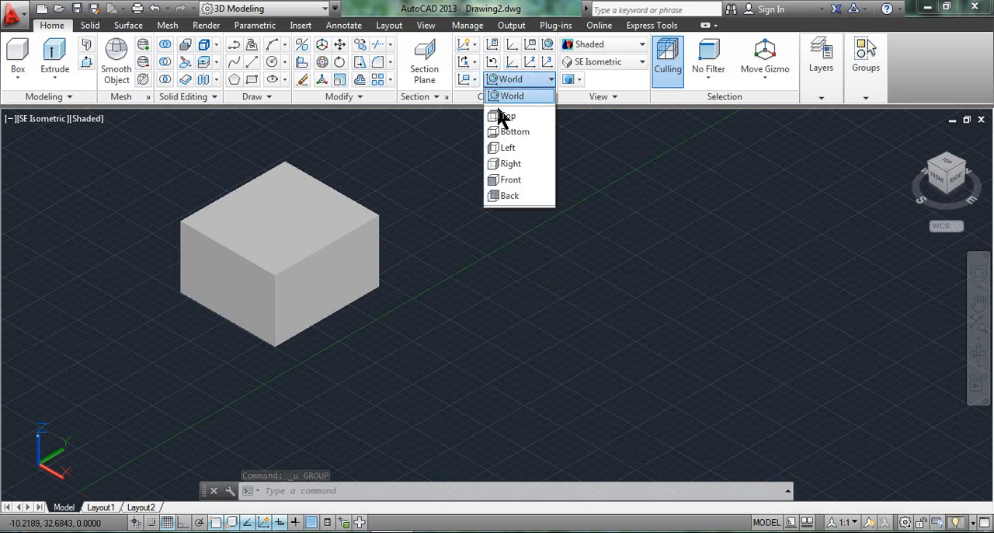
{"action": "left_click", "coordinate": [501, 163]}
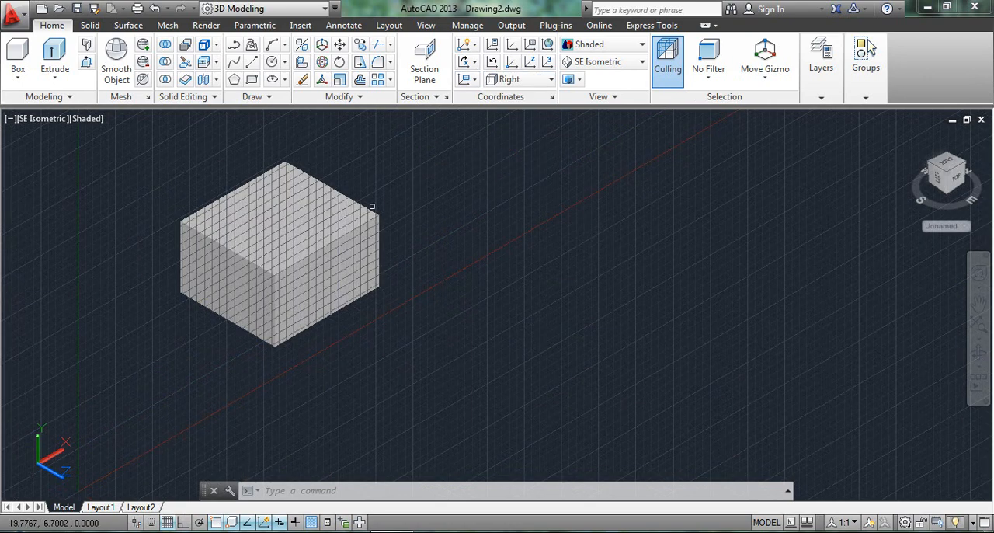
Step: Mirror the box in 3D with the 3points option, picking three points in the Right plane in front of it and keeping the source
{"action": "left_click", "coordinate": [302, 45]}
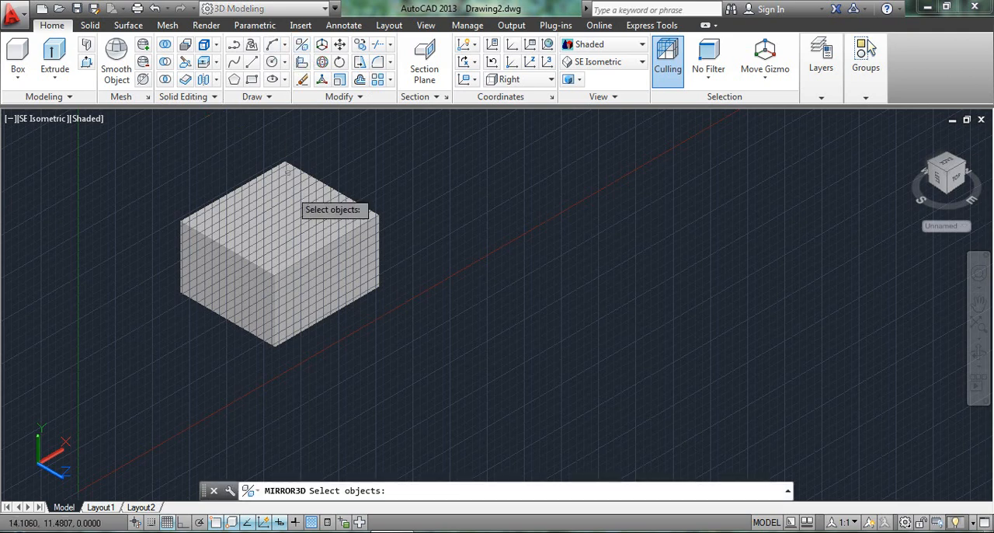
{"action": "left_click", "coordinate": [296, 263]}
{"action": "key", "text": "Return"}
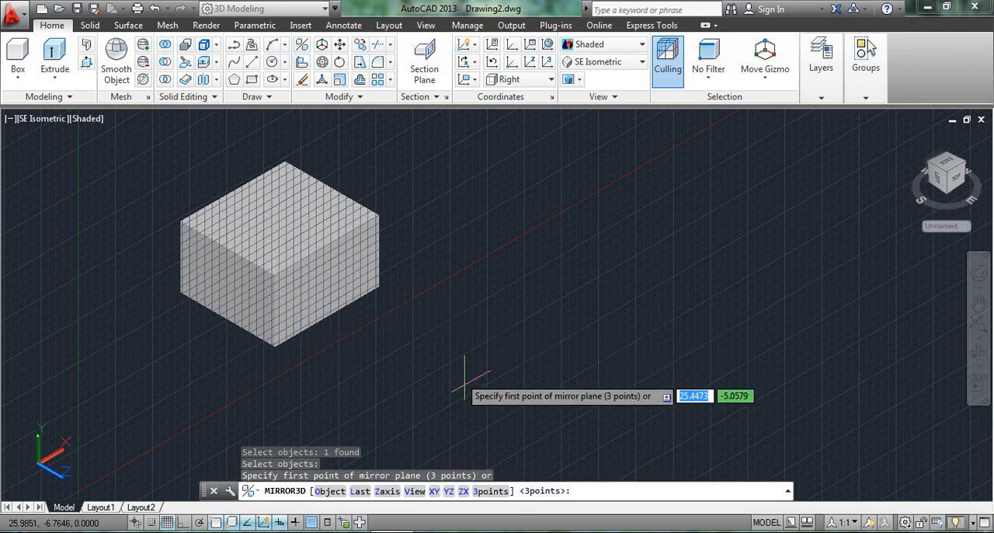
{"action": "left_click", "coordinate": [499, 491]}
{"action": "left_click", "coordinate": [449, 410]}
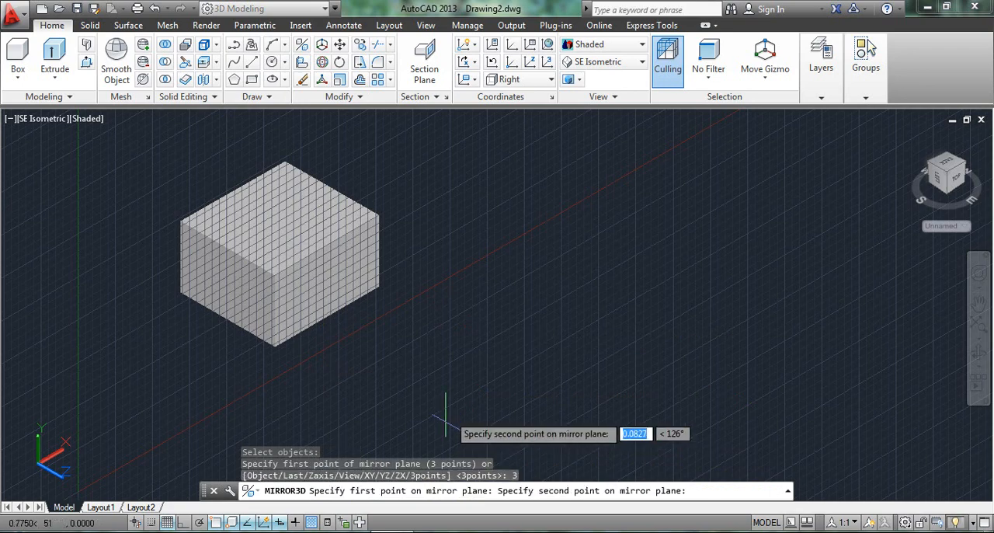
{"action": "left_click", "coordinate": [445, 421]}
{"action": "left_click", "coordinate": [410, 330]}
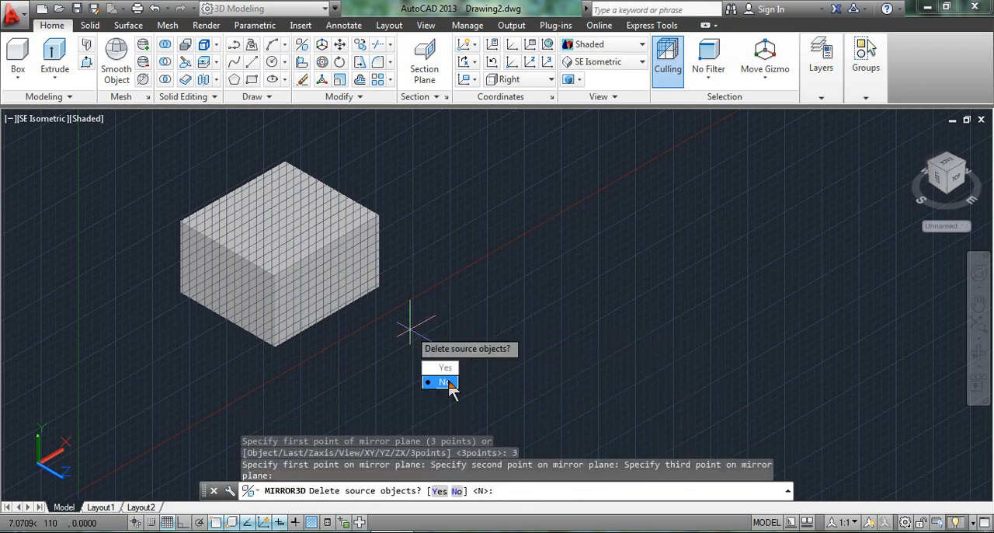
{"action": "left_click", "coordinate": [445, 382]}
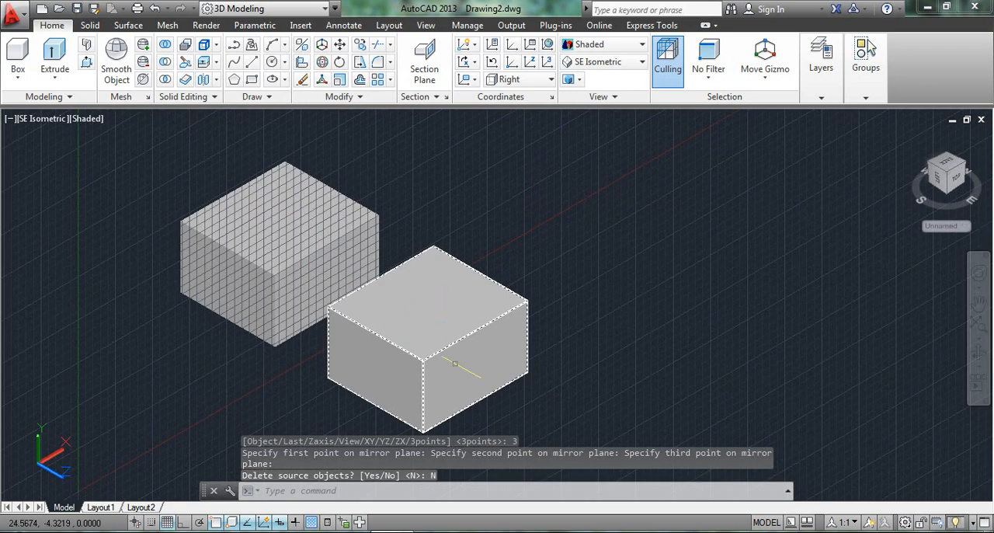
Step: Delete the mirrored copy of the box
{"action": "left_click", "coordinate": [512, 79]}
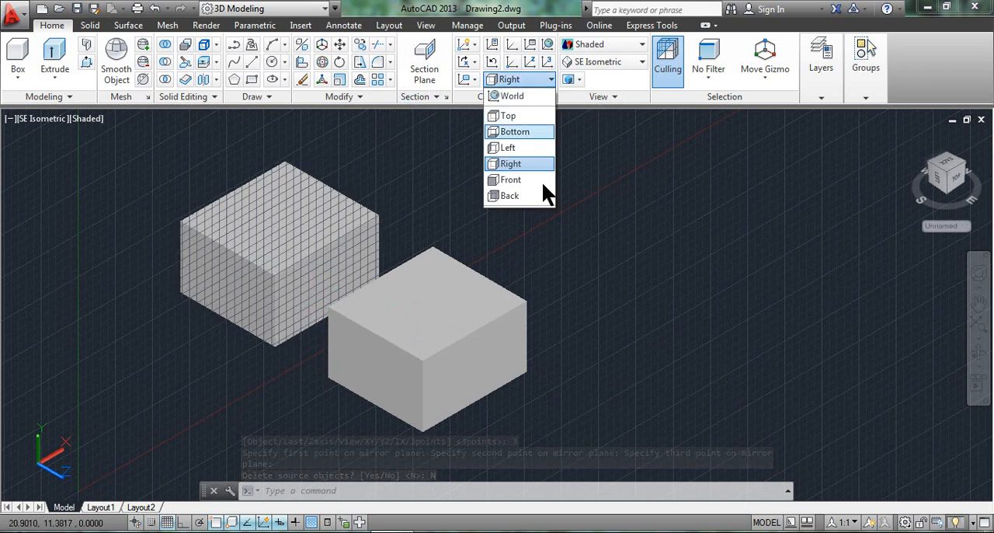
{"action": "left_click", "coordinate": [557, 205]}
{"action": "left_click", "coordinate": [442, 363]}
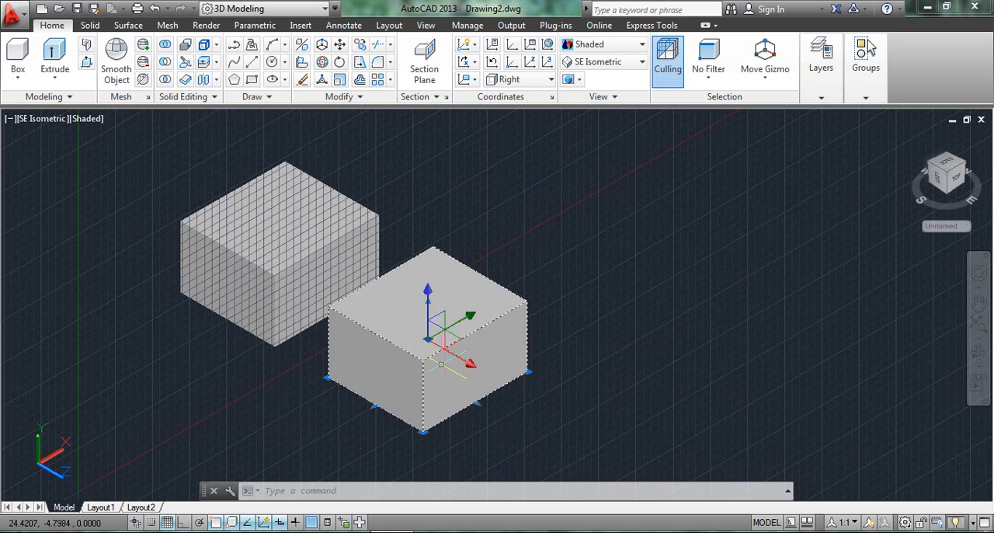
{"action": "key", "text": "Delete"}
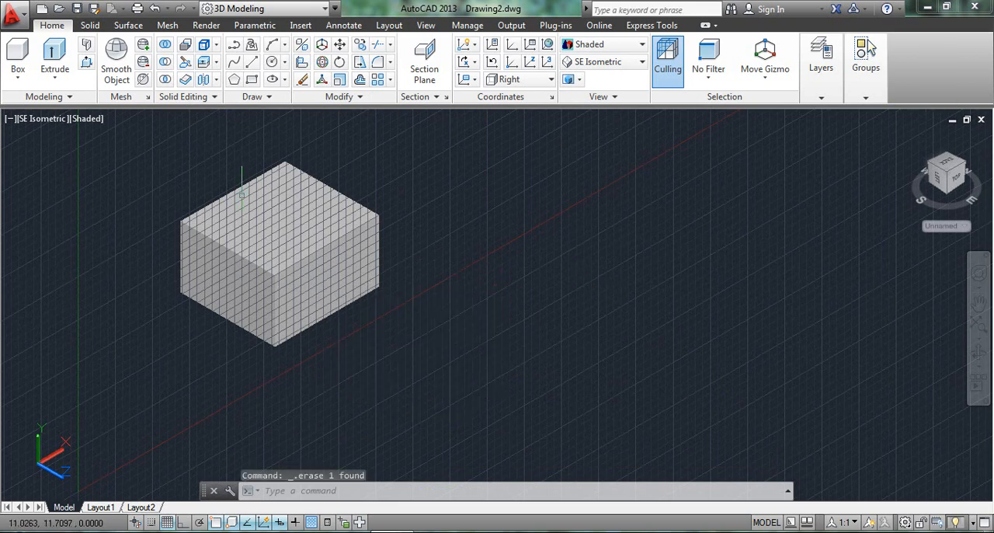
Step: Draw a freehand-sized circle upright in the Right plane, beside the box and near the coordinate origin
{"action": "left_click", "coordinate": [272, 62]}
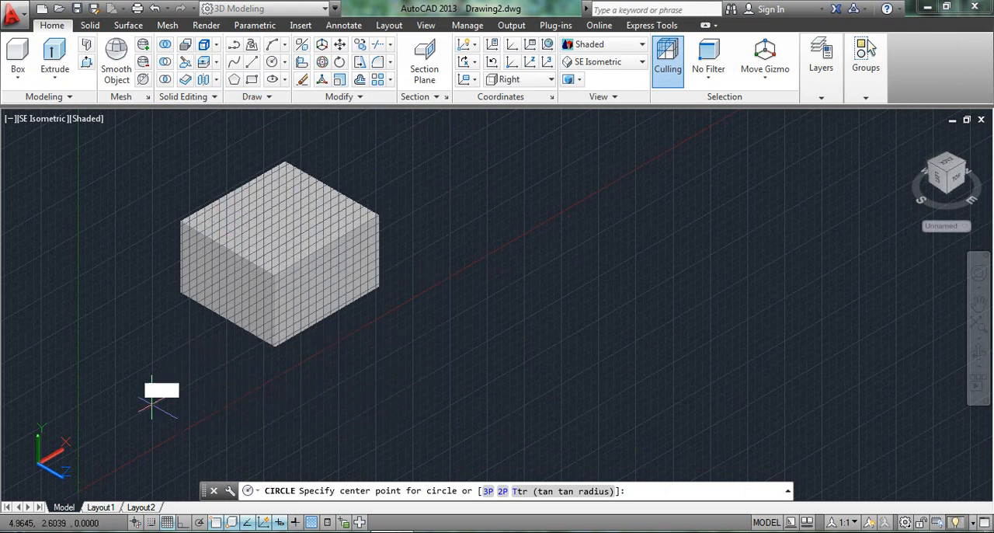
{"action": "left_click", "coordinate": [151, 404]}
{"action": "left_click", "coordinate": [183, 441]}
{"action": "middle_click_drag", "start_coordinate": [299, 396], "coordinate": [307, 352]}
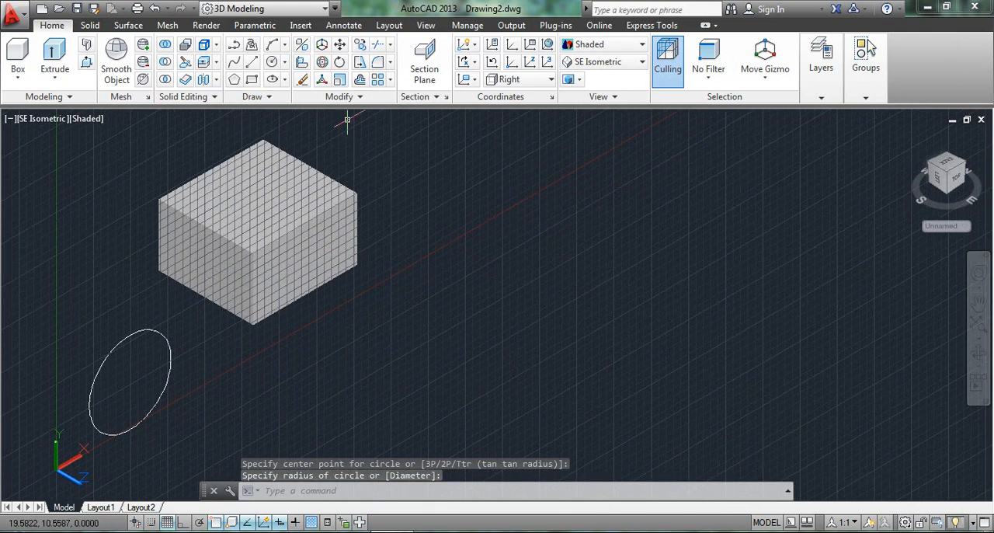
Step: Switch the working coordinate system to the Top orientation
{"action": "left_click", "coordinate": [514, 79]}
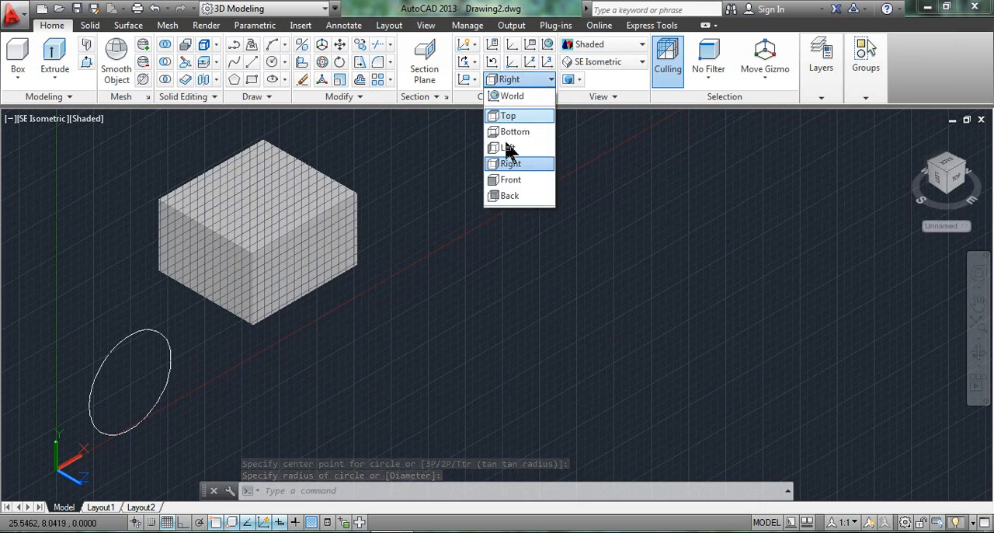
{"action": "left_click", "coordinate": [506, 125]}
{"action": "left_click", "coordinate": [510, 85]}
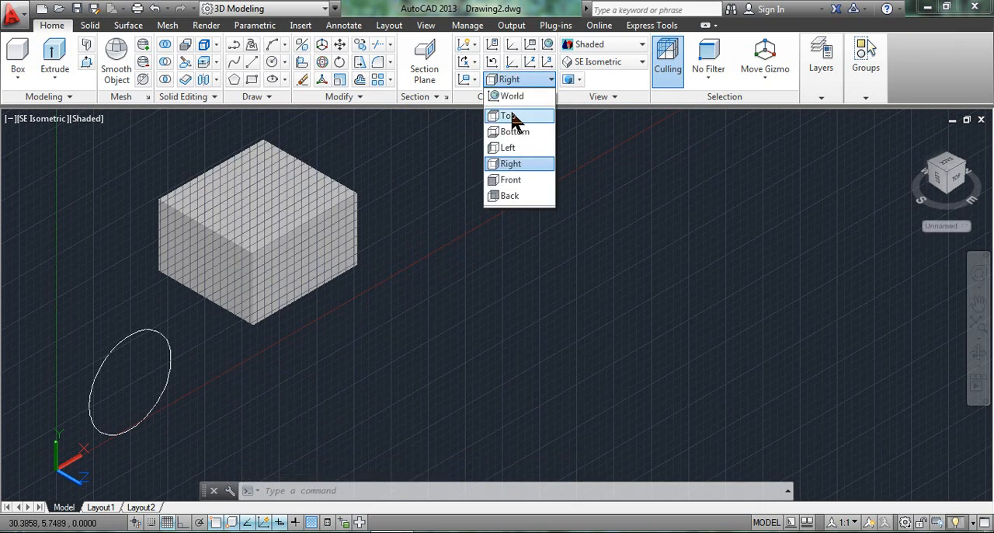
{"action": "left_click", "coordinate": [512, 114]}
{"action": "left_click", "coordinate": [512, 117]}
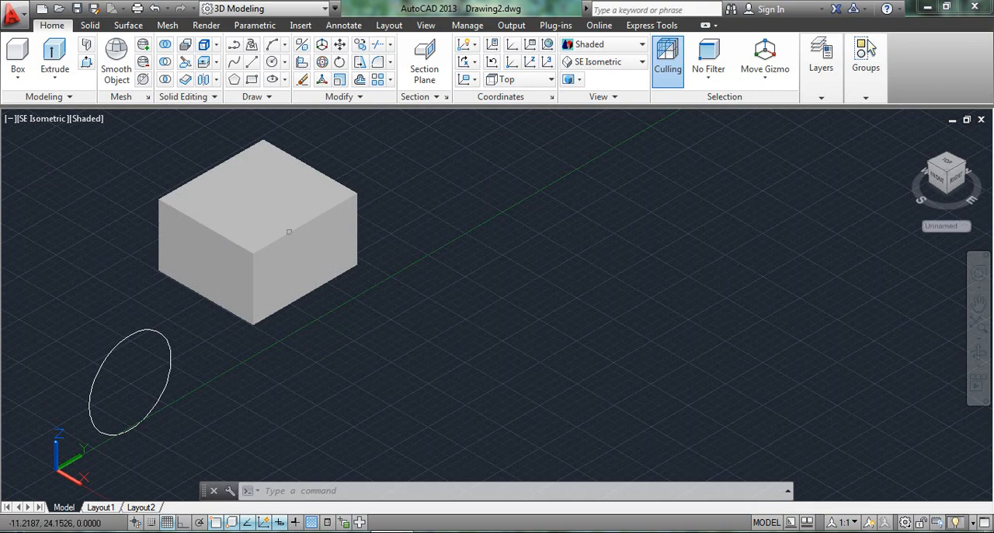
Step: Try a 3D mirror of the box with the Object option, using the circle as mirror plane and keeping the source, and undo it
{"action": "left_click", "coordinate": [298, 51]}
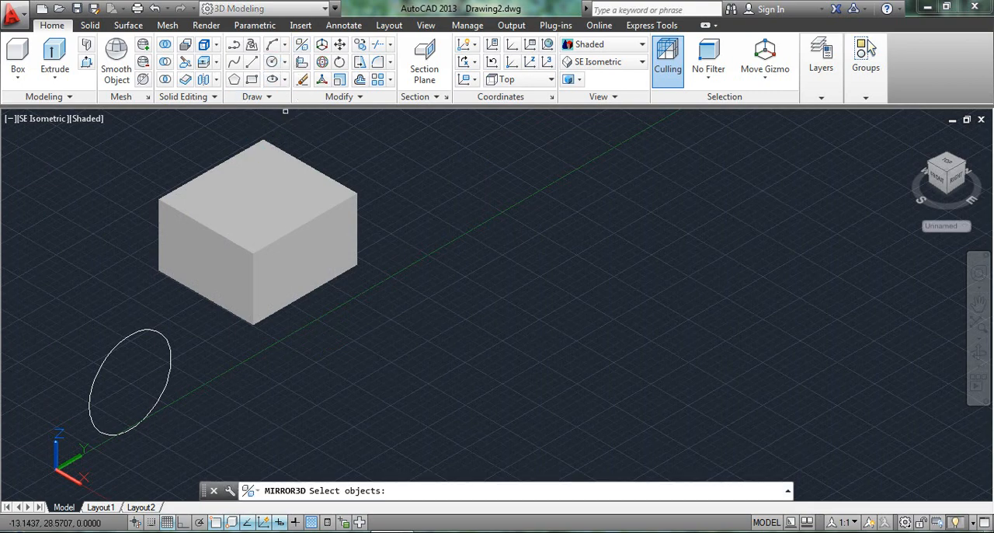
{"action": "left_click", "coordinate": [266, 184]}
{"action": "key", "text": "Return"}
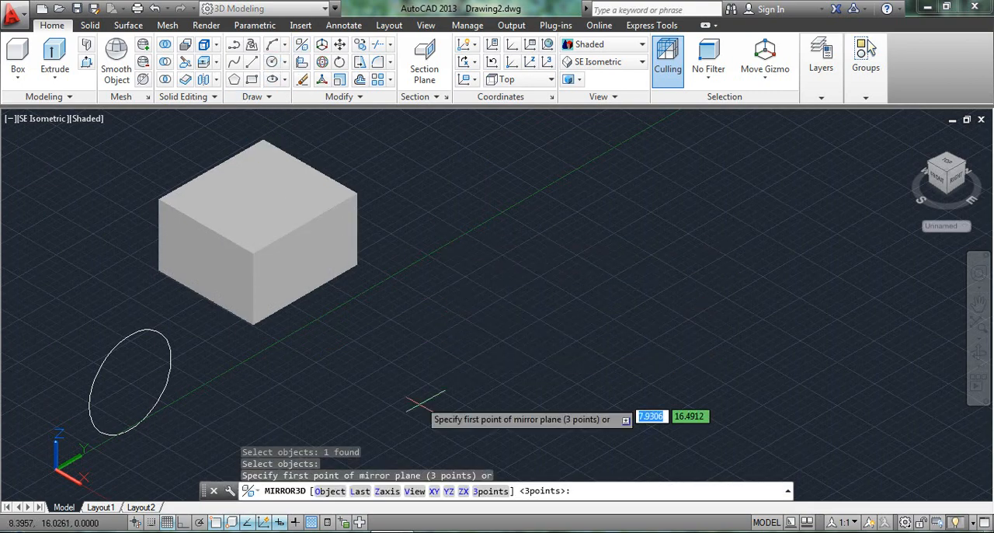
{"action": "left_click", "coordinate": [329, 491]}
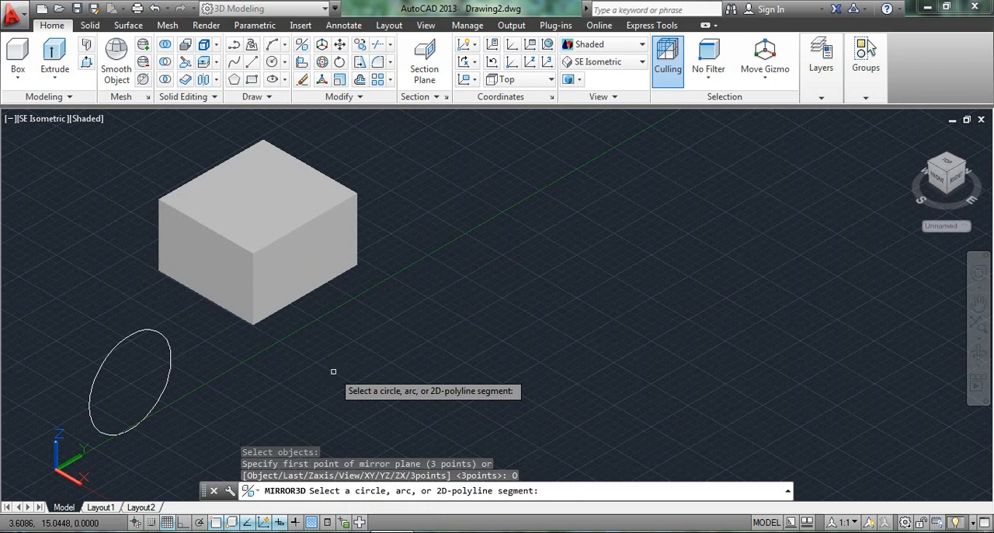
{"action": "left_click", "coordinate": [92, 427]}
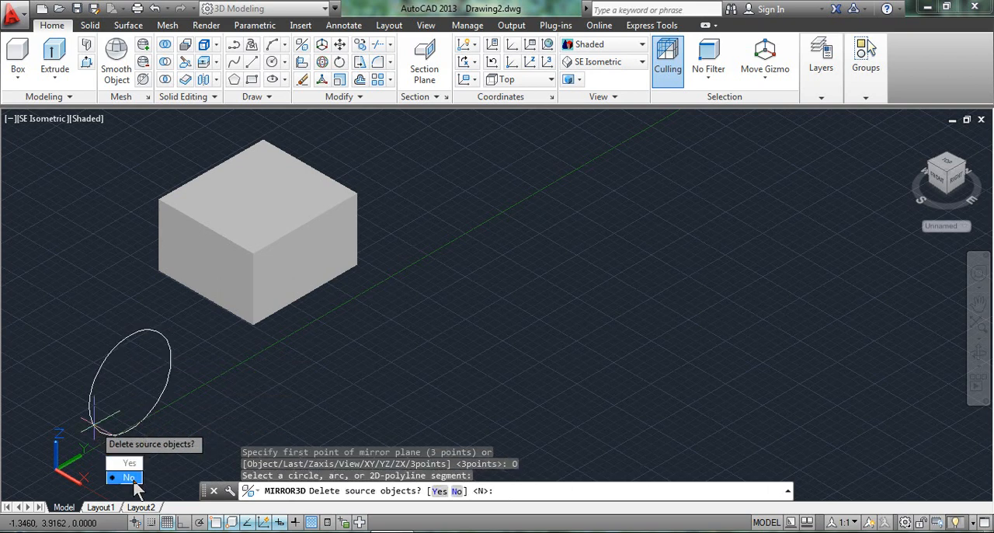
{"action": "left_click", "coordinate": [132, 478]}
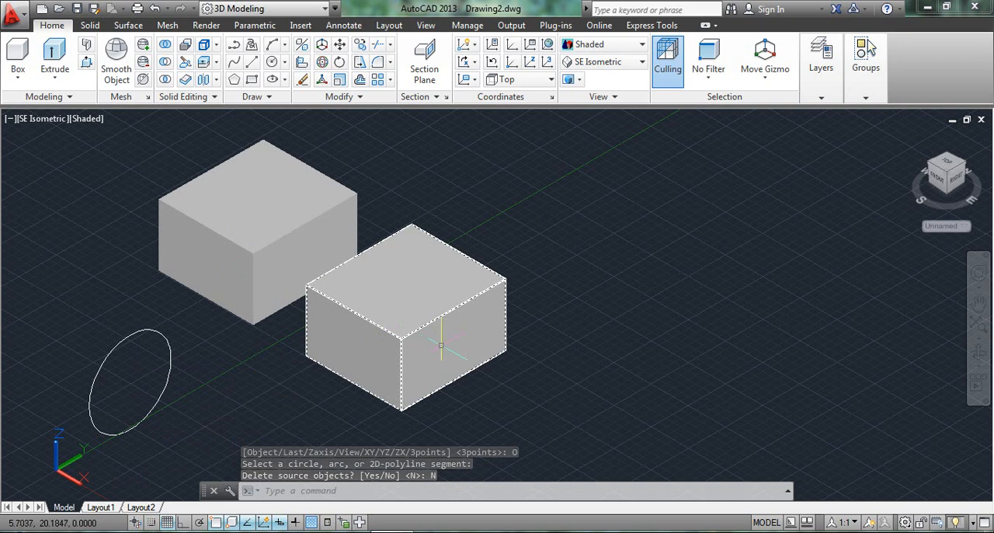
{"action": "key", "text": "ctrl+z"}
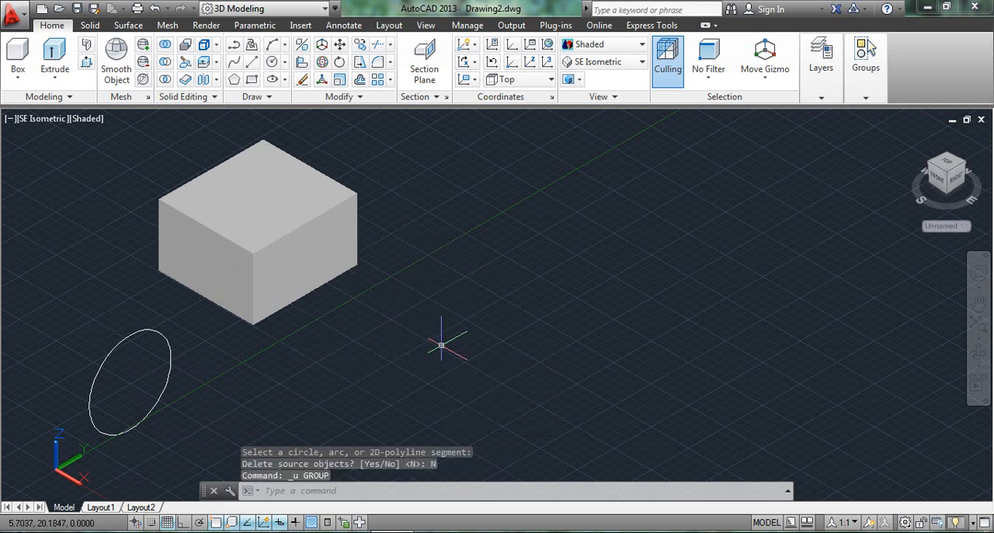
Step: Try a 3D mirror of the box with the Last option, keeping the source object, and undo it
{"action": "left_click", "coordinate": [302, 46]}
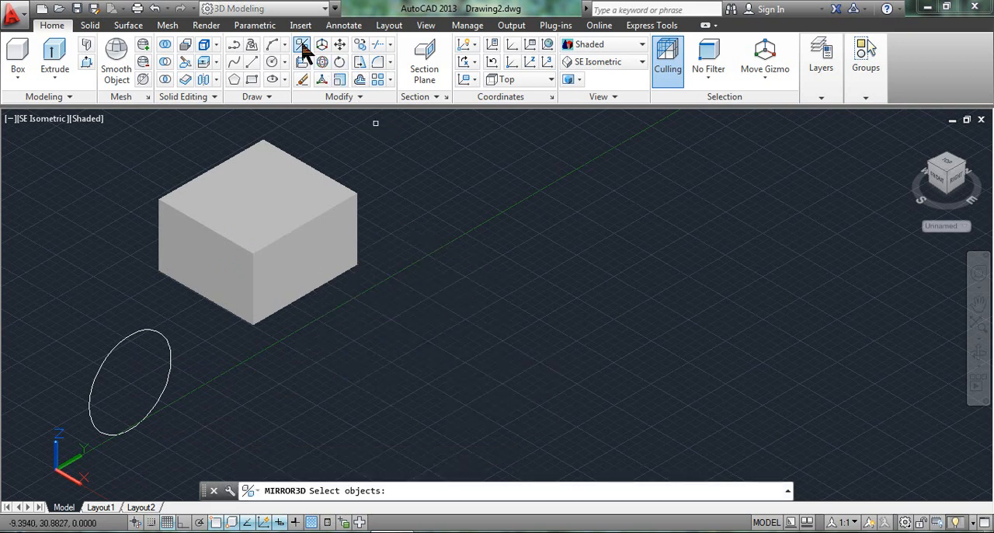
{"action": "left_click", "coordinate": [305, 283]}
{"action": "key", "text": "Return"}
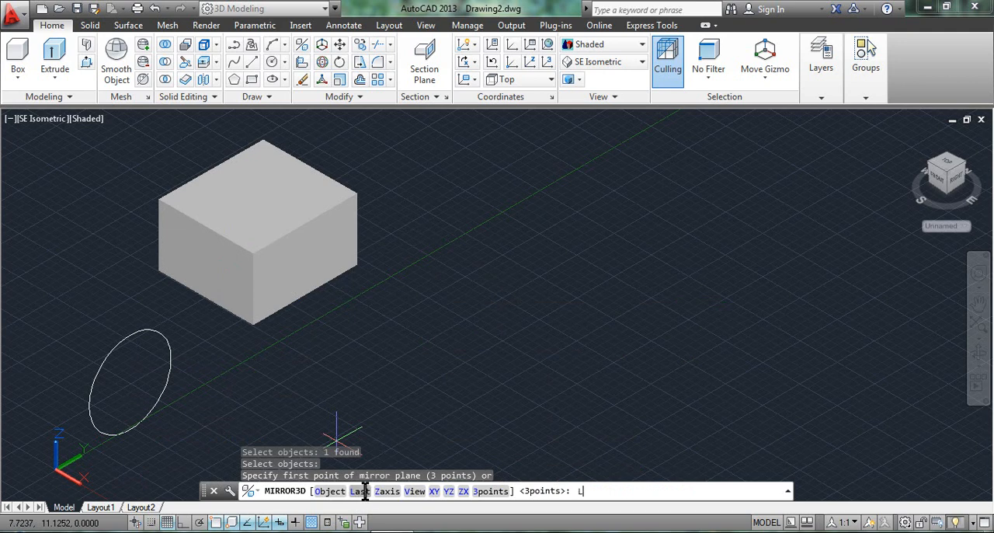
{"action": "left_click", "coordinate": [361, 491]}
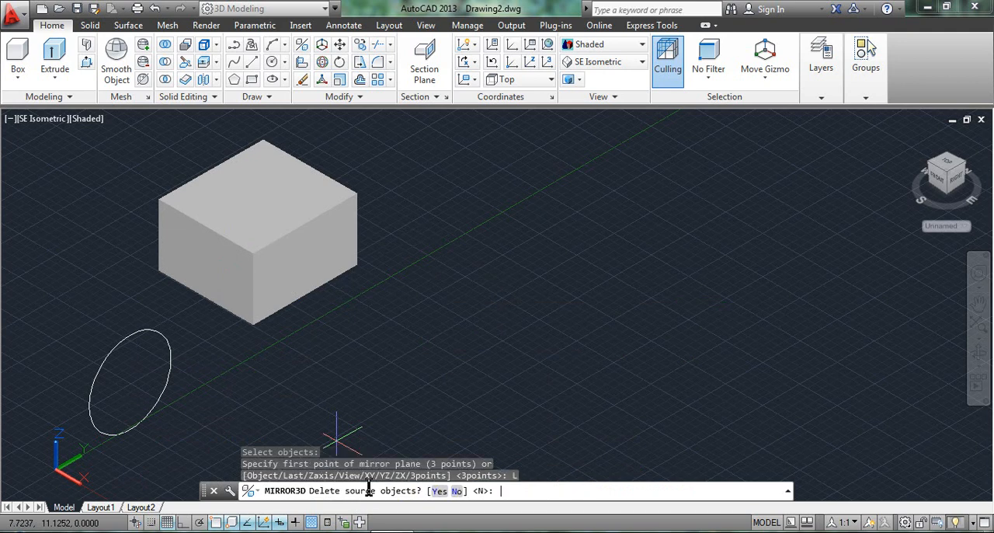
{"action": "left_click", "coordinate": [456, 491]}
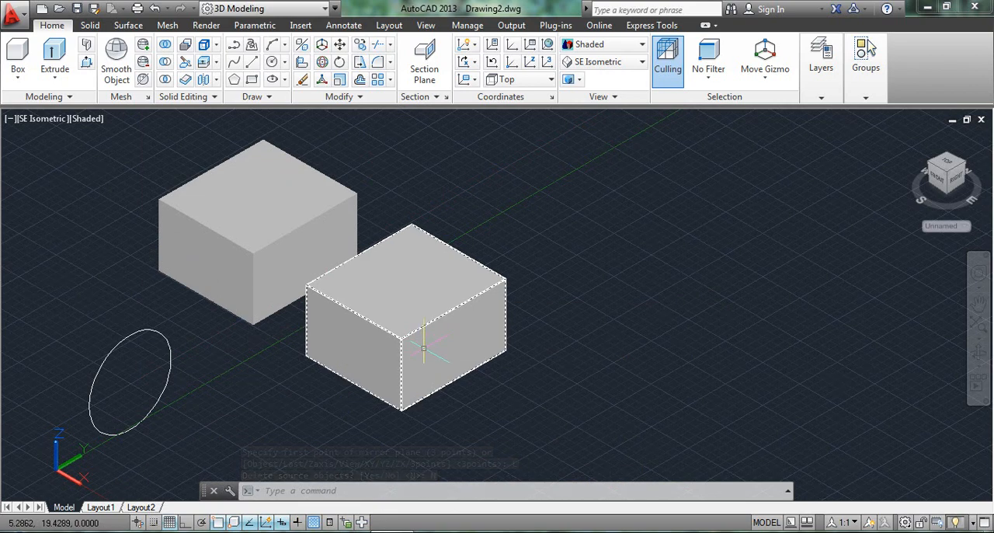
{"action": "mouse_move", "coordinate": [423, 347]}
{"action": "key", "text": "Escape"}
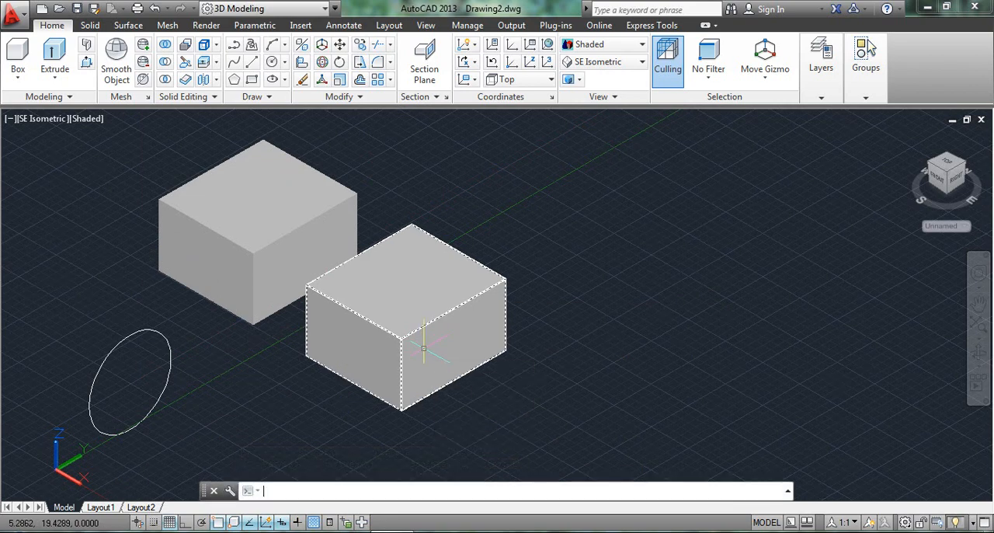
{"action": "key", "text": "ctrl+z"}
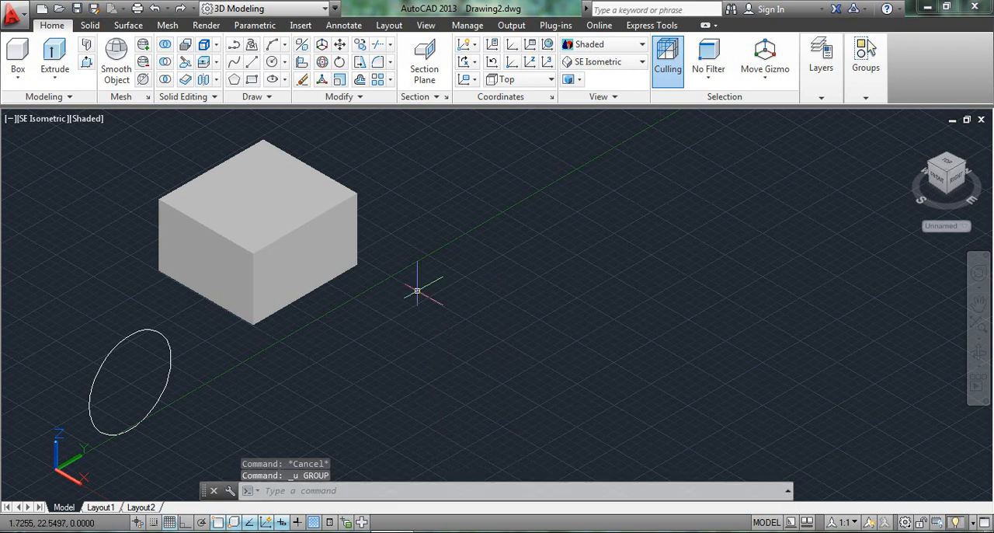
{"action": "left_click", "coordinate": [309, 45]}
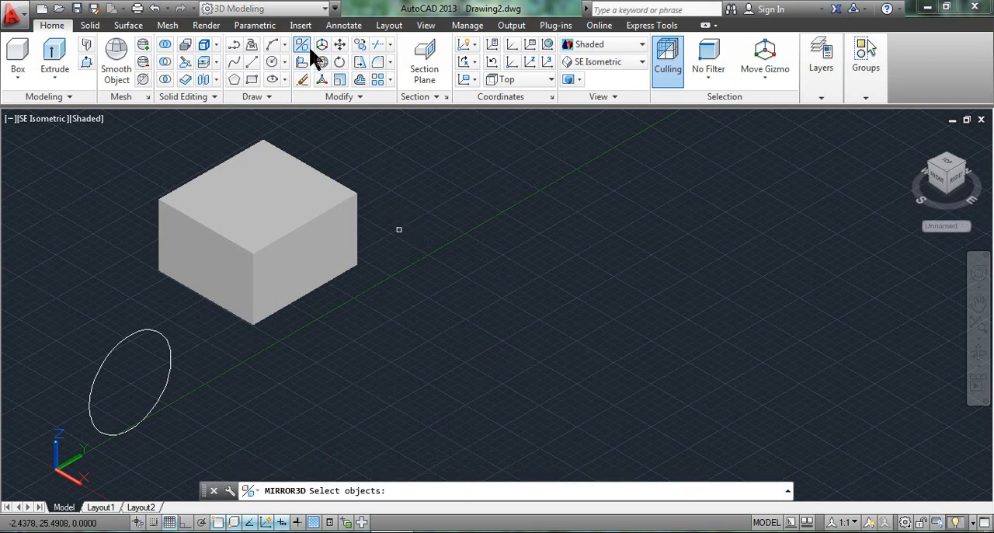
{"action": "left_click", "coordinate": [273, 261]}
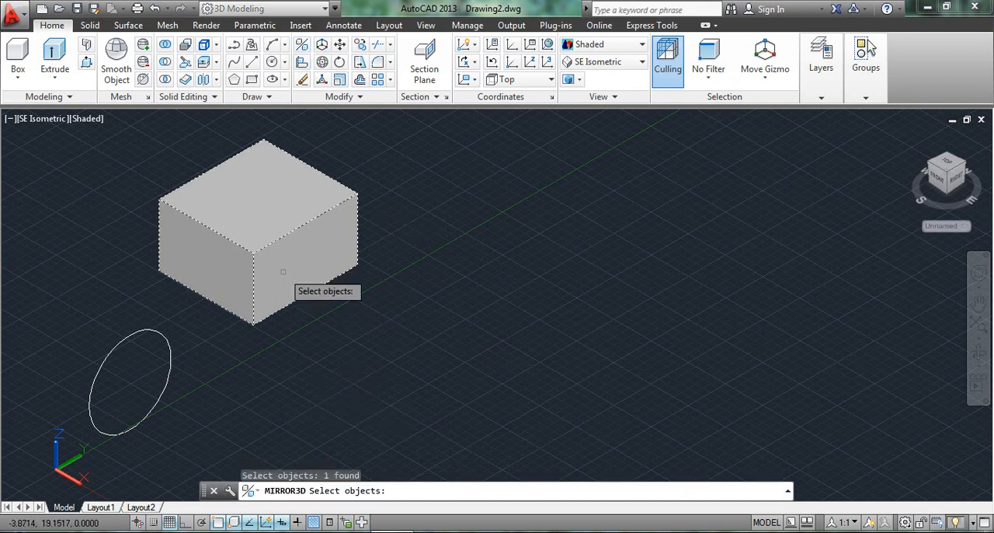
{"action": "key", "text": "Return"}
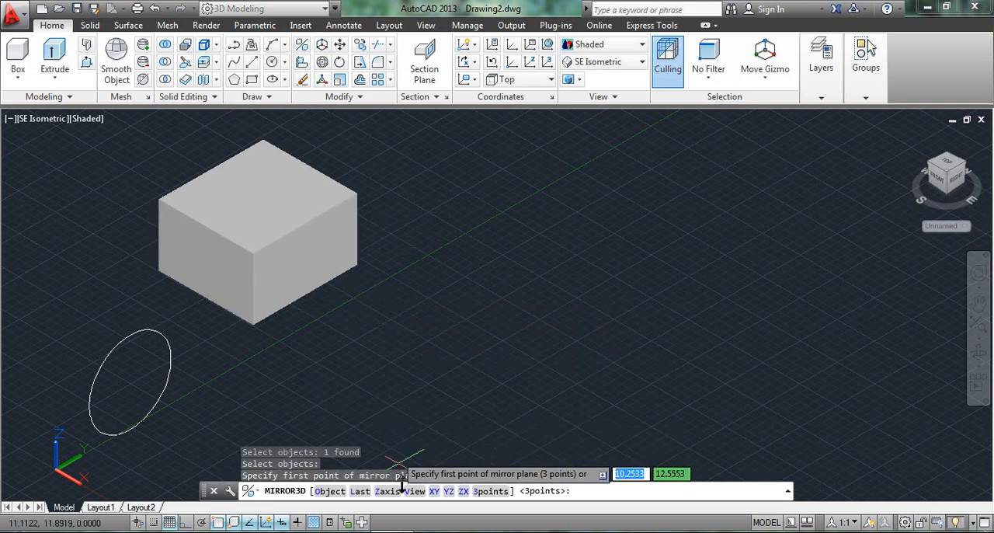
{"action": "middle_click_drag", "start_coordinate": [441, 359], "coordinate": [457, 336]}
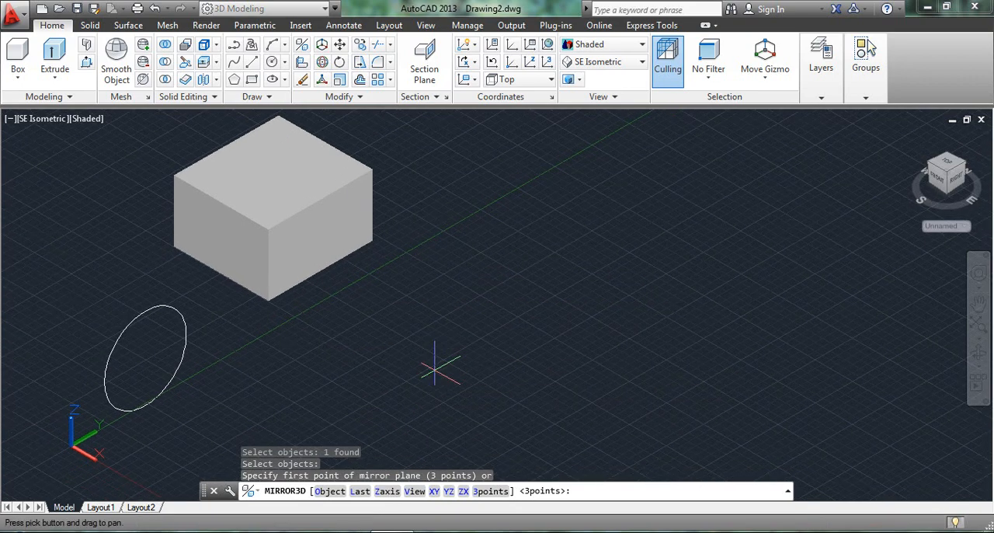
{"action": "key", "text": "Escape"}
Step: Delete the upright circle beside the box
{"action": "left_click", "coordinate": [153, 308]}
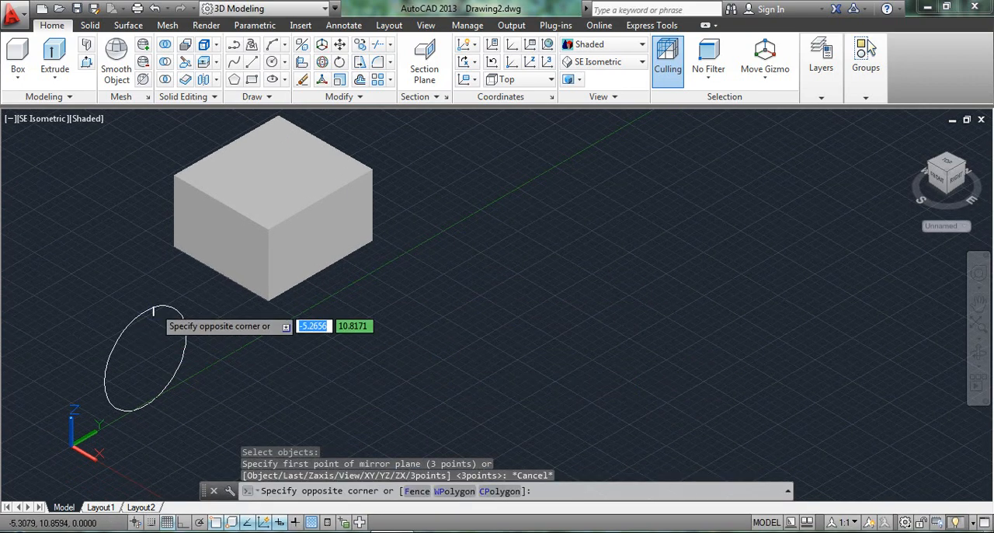
{"action": "left_click", "coordinate": [158, 286]}
{"action": "left_click", "coordinate": [157, 312]}
{"action": "left_click", "coordinate": [156, 305]}
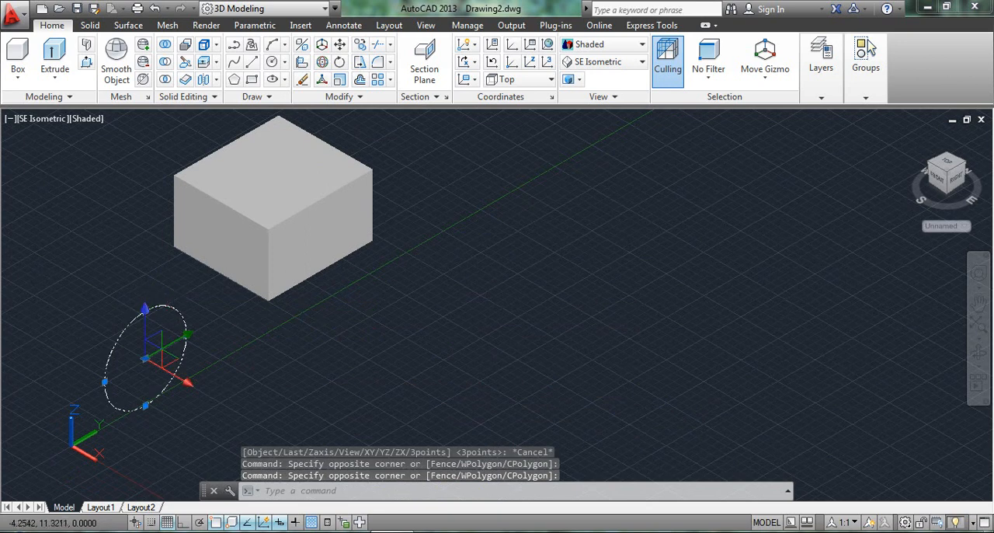
{"action": "key", "text": "Delete"}
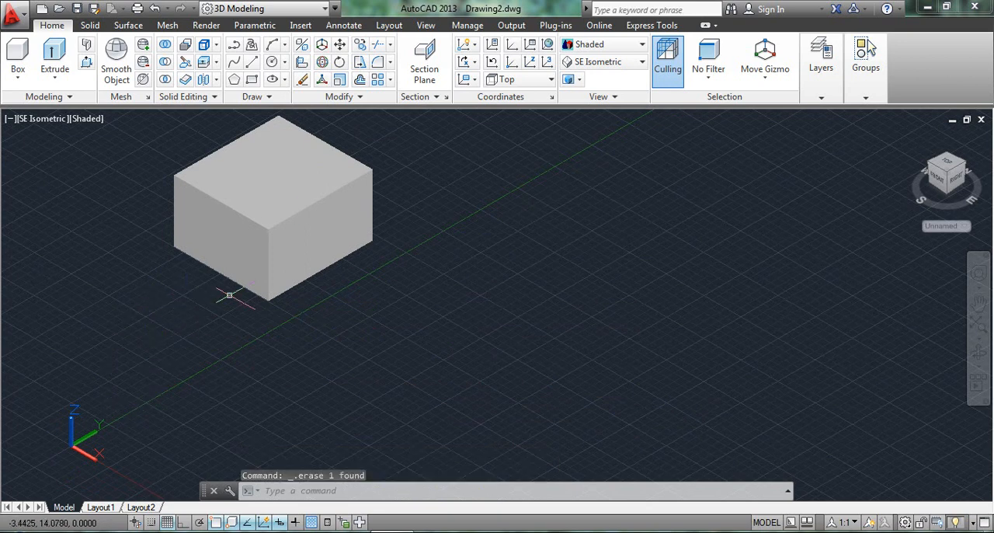
Step: Try a Zaxis 3D mirror from halfway up the box's front vertical edge, with Ortho on and the normal towards its upper corner, keeping the source
{"action": "left_click", "coordinate": [308, 45]}
{"action": "left_click", "coordinate": [233, 199]}
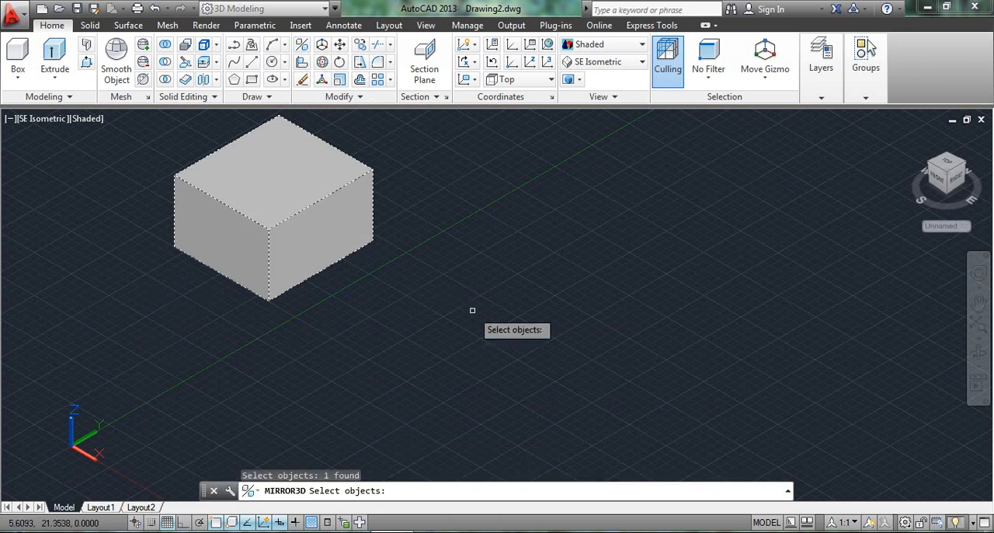
{"action": "key", "text": "Return"}
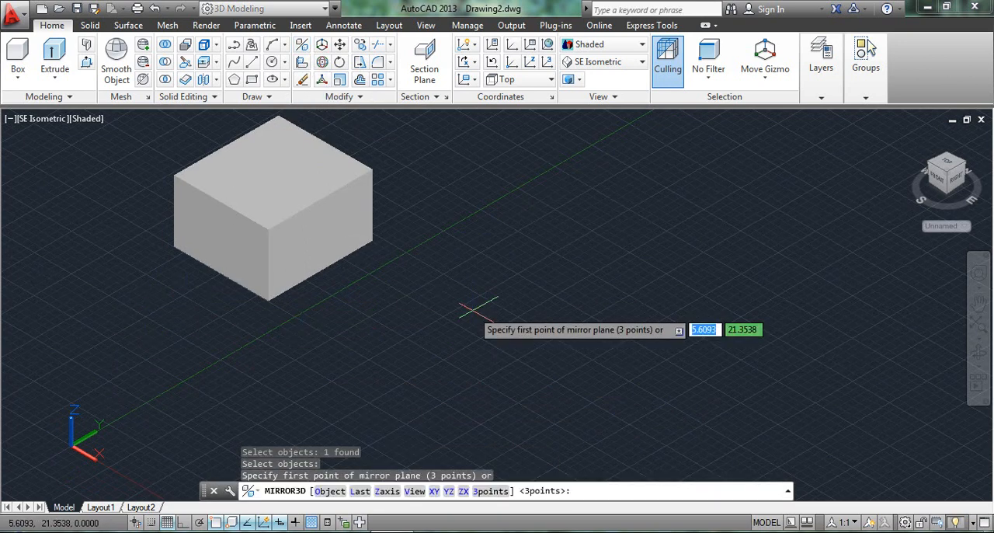
{"action": "left_click", "coordinate": [387, 492]}
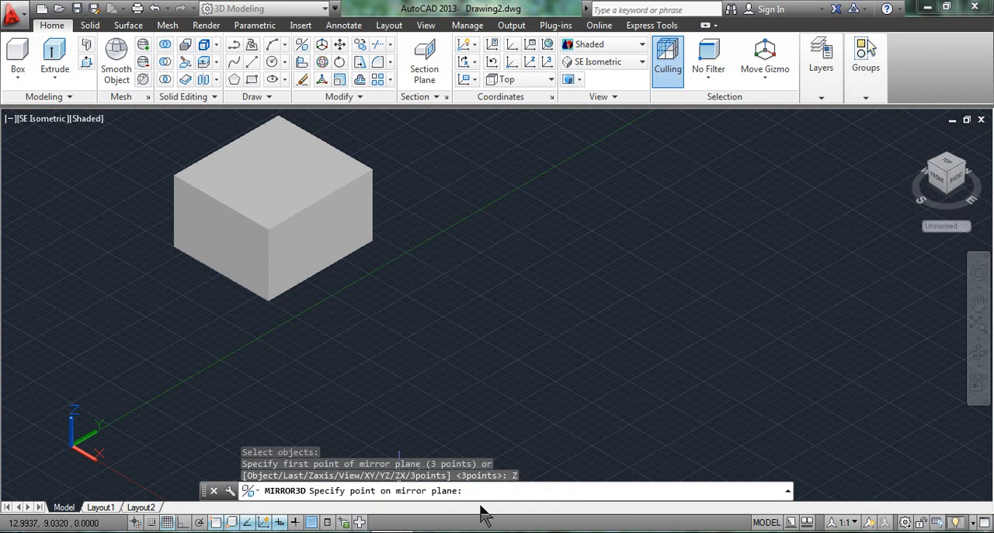
{"action": "left_click", "coordinate": [271, 266]}
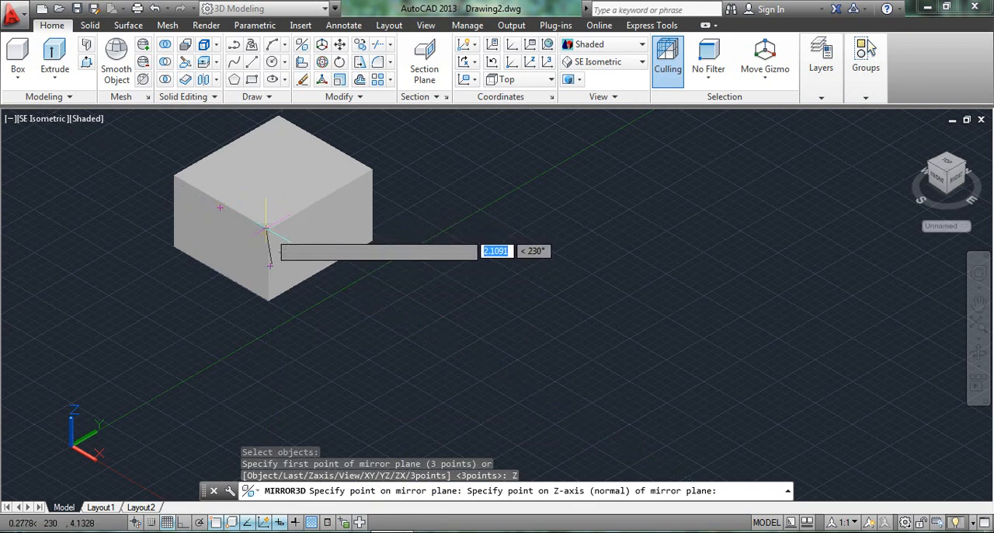
{"action": "left_click", "coordinate": [185, 522]}
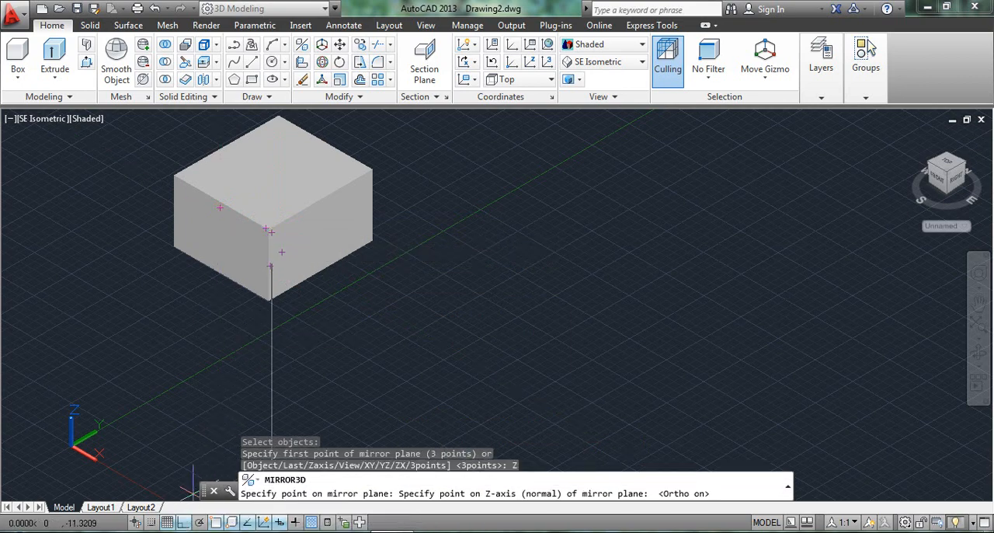
{"action": "left_click", "coordinate": [269, 227]}
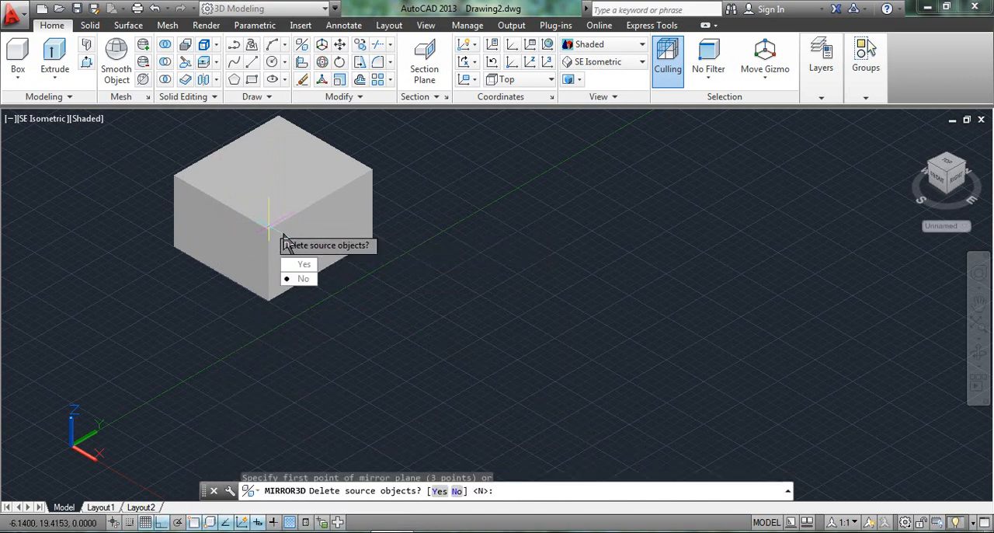
{"action": "left_click", "coordinate": [302, 279]}
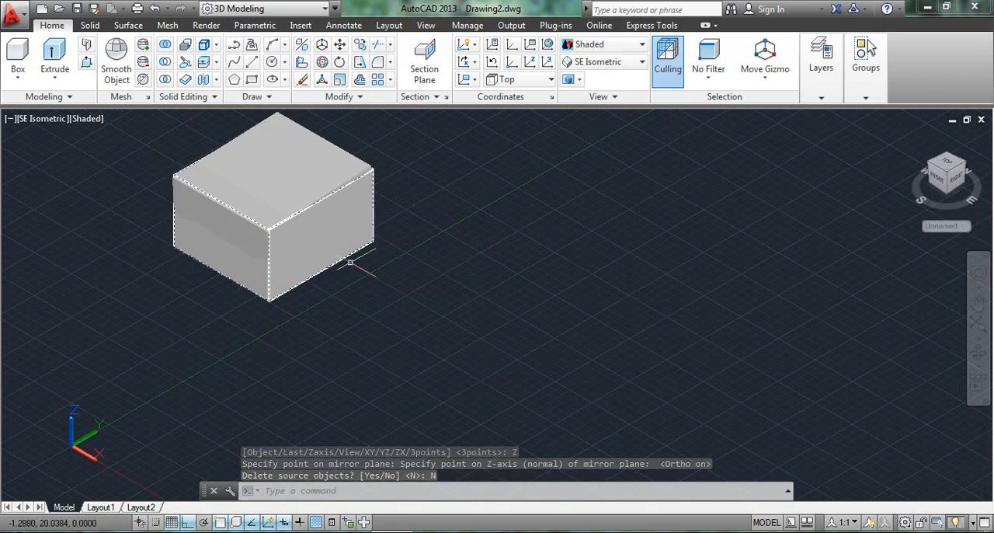
Step: Examine the overlapping mirrored box up close and undo the mirror
{"action": "scroll", "coordinate": [357, 259], "scroll_direction": "up", "scroll_amount": 2}
{"action": "scroll", "coordinate": [386, 231], "scroll_direction": "up", "scroll_amount": 1}
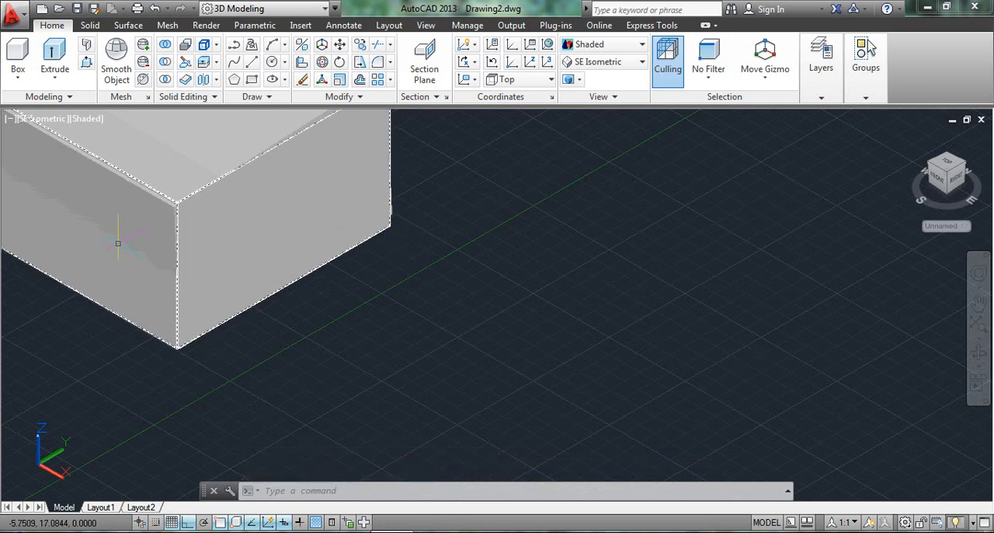
{"action": "scroll", "coordinate": [118, 243], "scroll_direction": "down", "scroll_amount": 2}
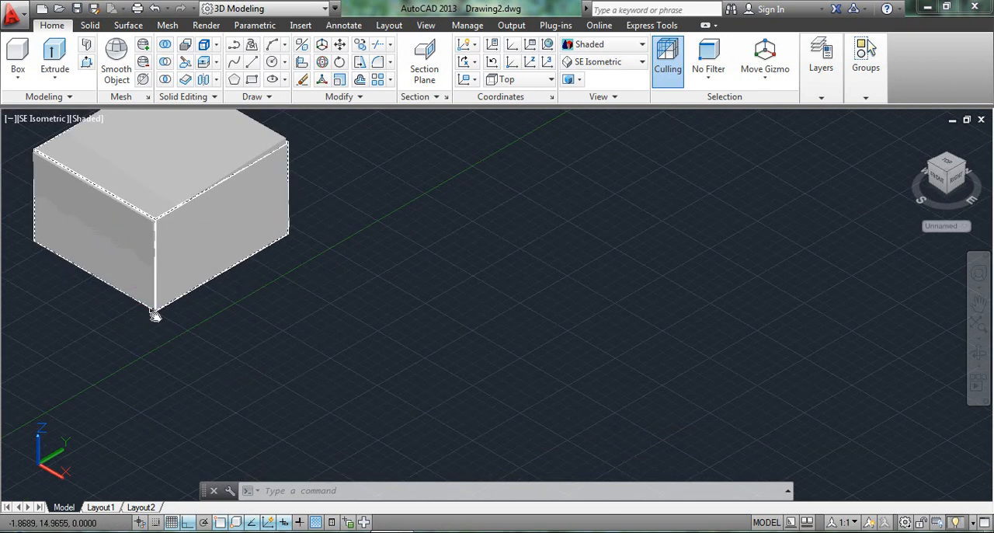
{"action": "middle_click_drag", "start_coordinate": [156, 314], "coordinate": [195, 360]}
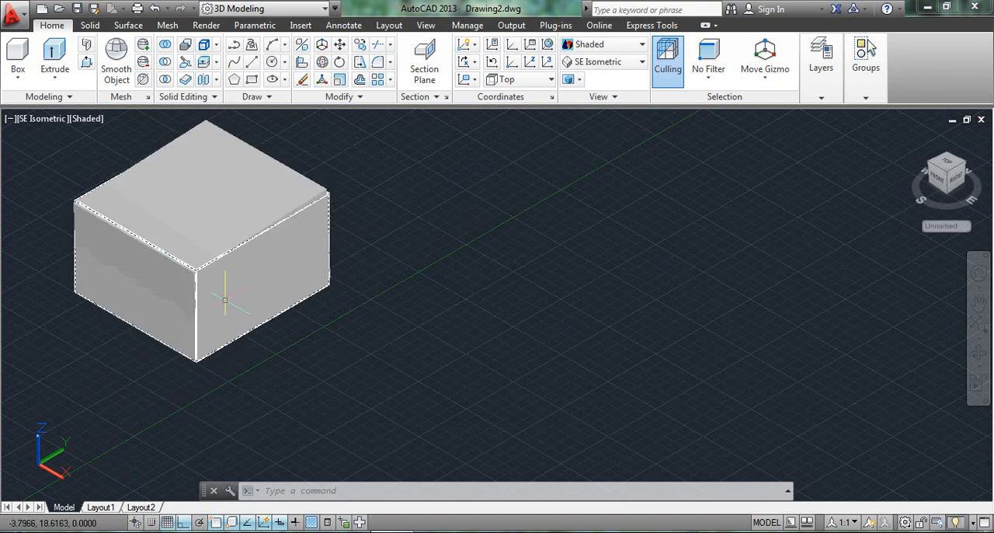
{"action": "key", "text": "ctrl+z"}
{"action": "key", "text": "ctrl+z"}
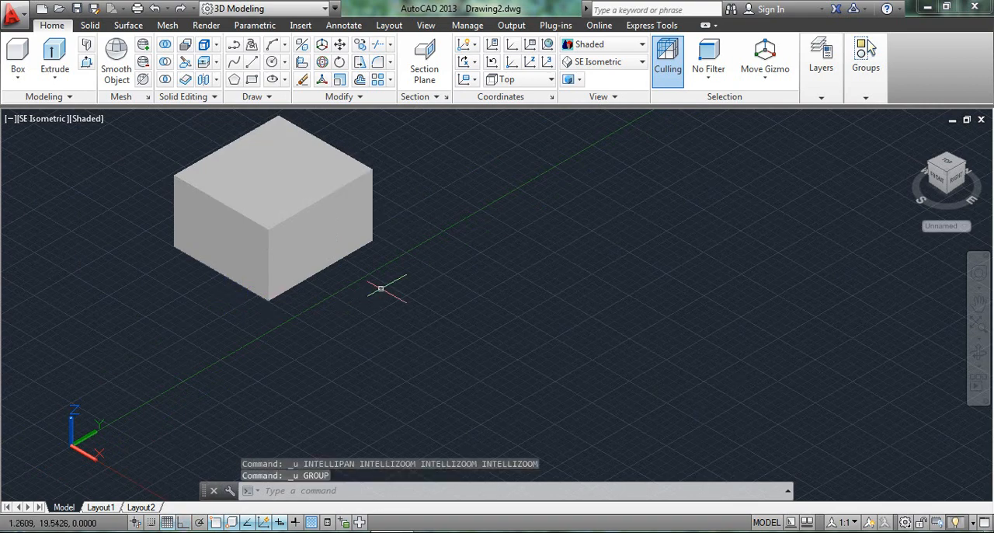
Step: Try a Zaxis 3D mirror from the box's front upper corner, with Ortho on and the normal straight up, keeping the source, and undo it
{"action": "middle_click_drag", "start_coordinate": [284, 309], "coordinate": [273, 406]}
{"action": "scroll", "coordinate": [280, 274], "scroll_direction": "down", "scroll_amount": 2}
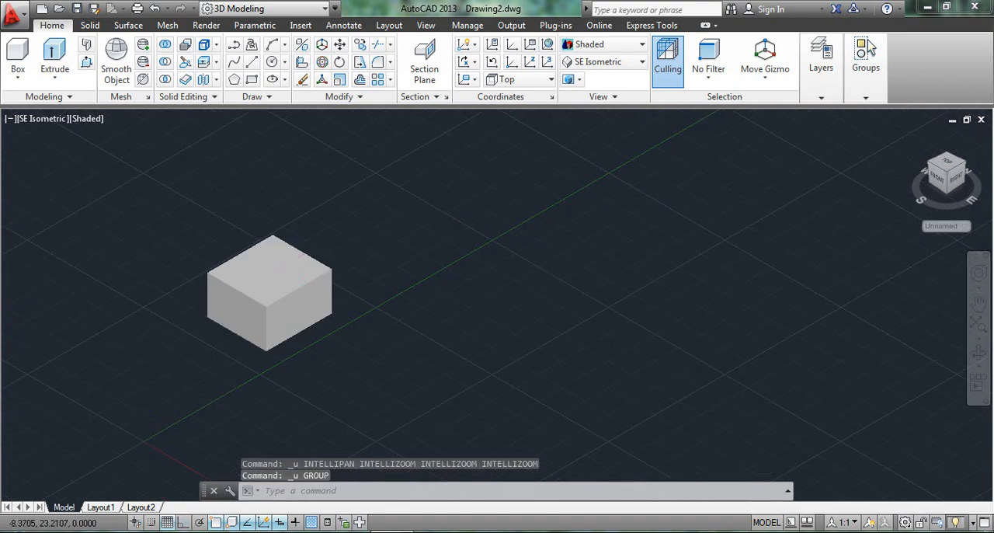
{"action": "middle_click_drag", "start_coordinate": [276, 260], "coordinate": [262, 273]}
{"action": "scroll", "coordinate": [262, 273], "scroll_direction": "up", "scroll_amount": 2}
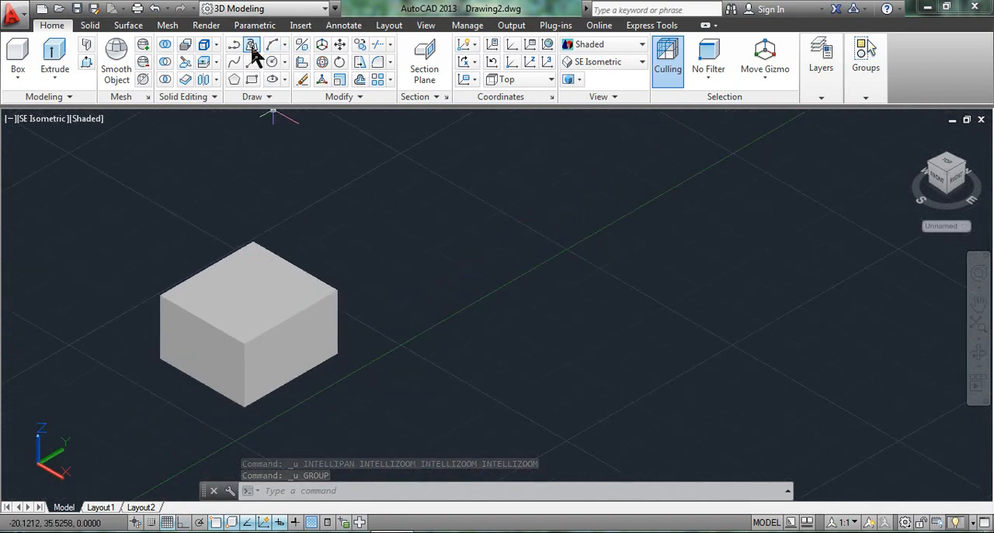
{"action": "left_click", "coordinate": [301, 46]}
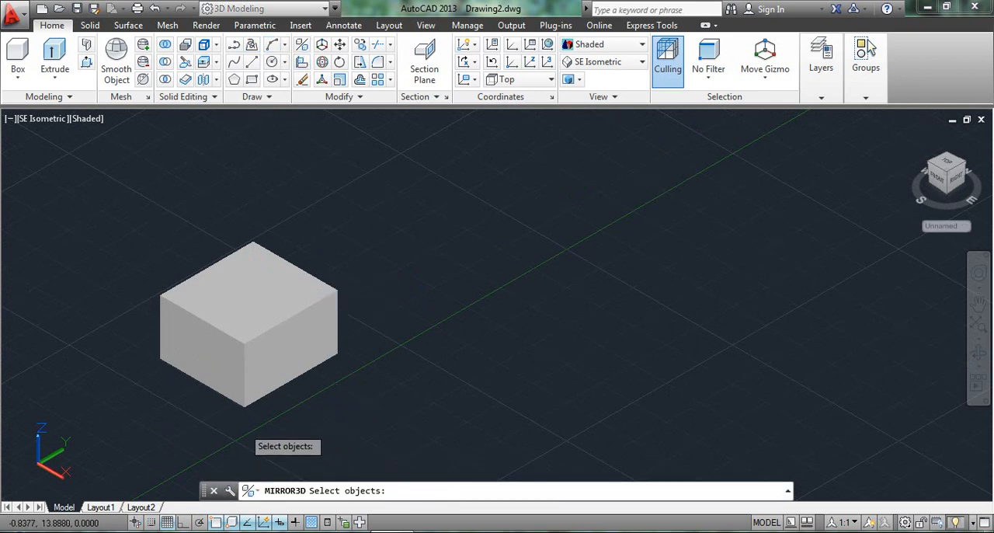
{"action": "left_click", "coordinate": [255, 375]}
{"action": "key", "text": "Return"}
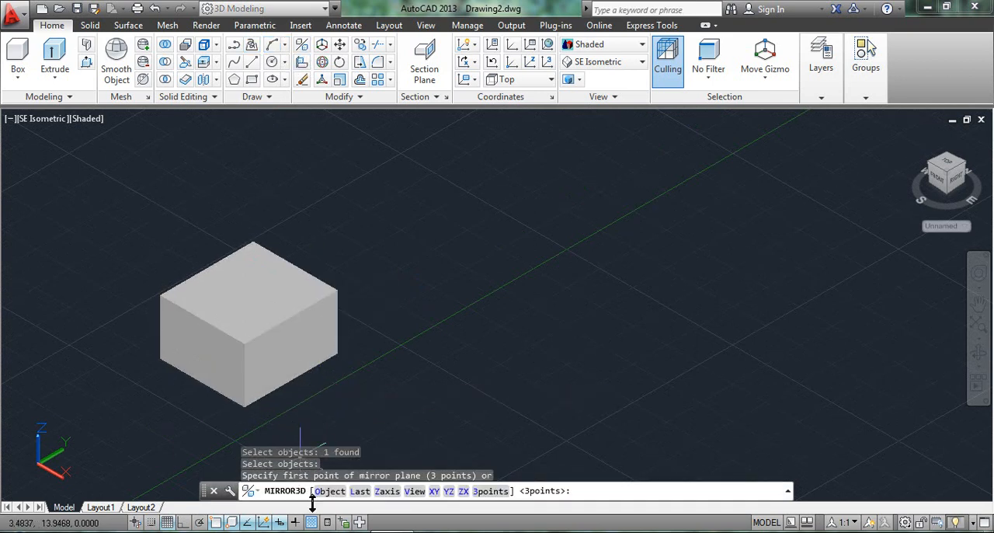
{"action": "left_click", "coordinate": [392, 492]}
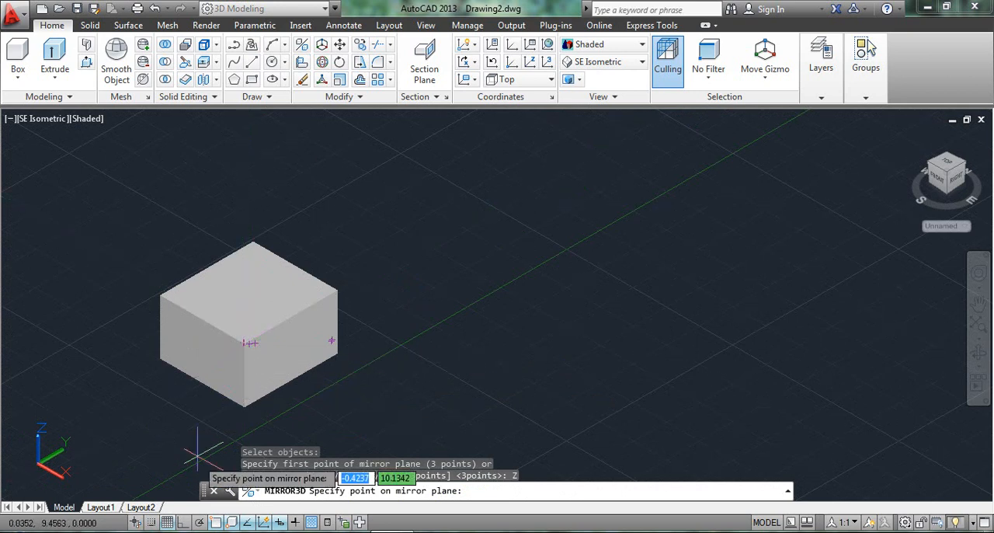
{"action": "left_click", "coordinate": [183, 522]}
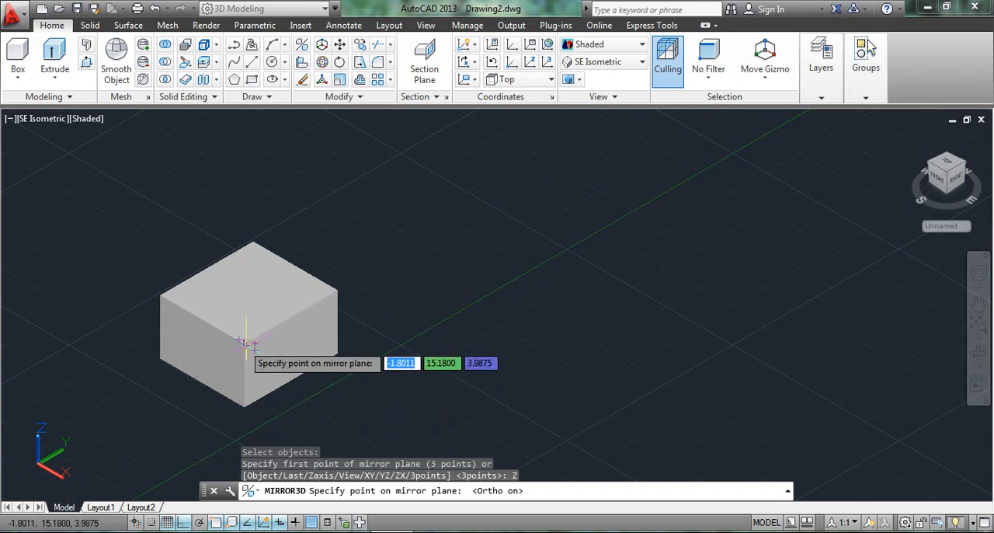
{"action": "left_click", "coordinate": [246, 342]}
{"action": "left_click", "coordinate": [248, 198]}
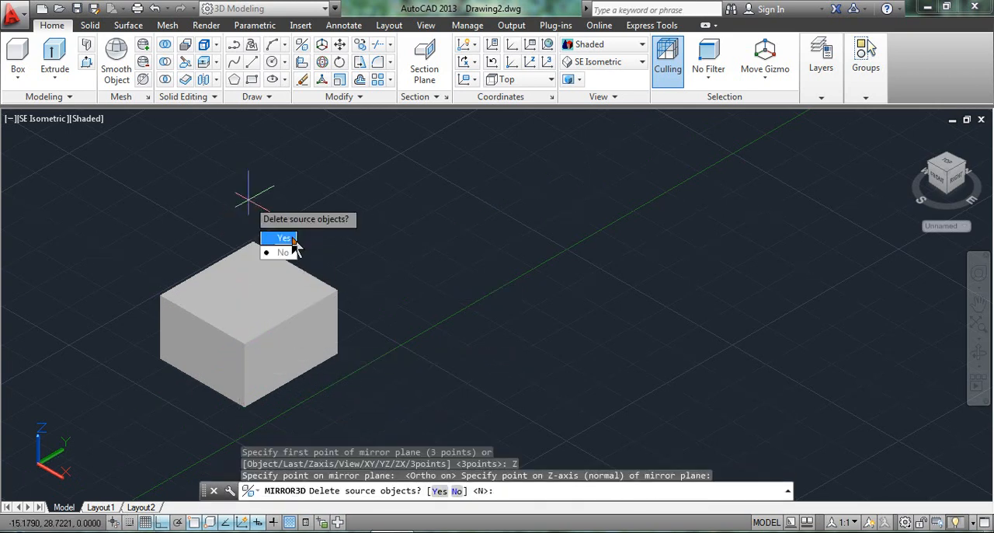
{"action": "left_click", "coordinate": [284, 252]}
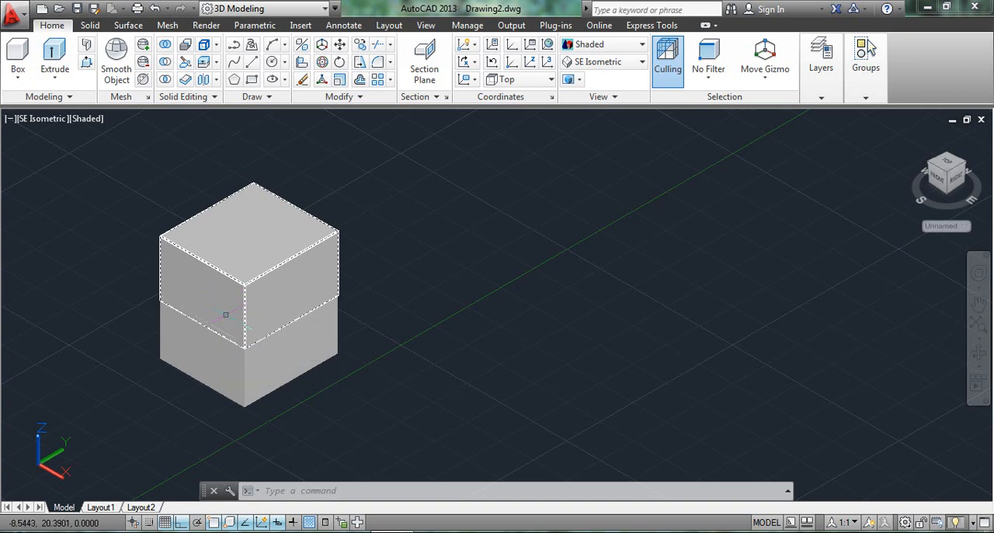
{"action": "key", "text": "ctrl+z"}
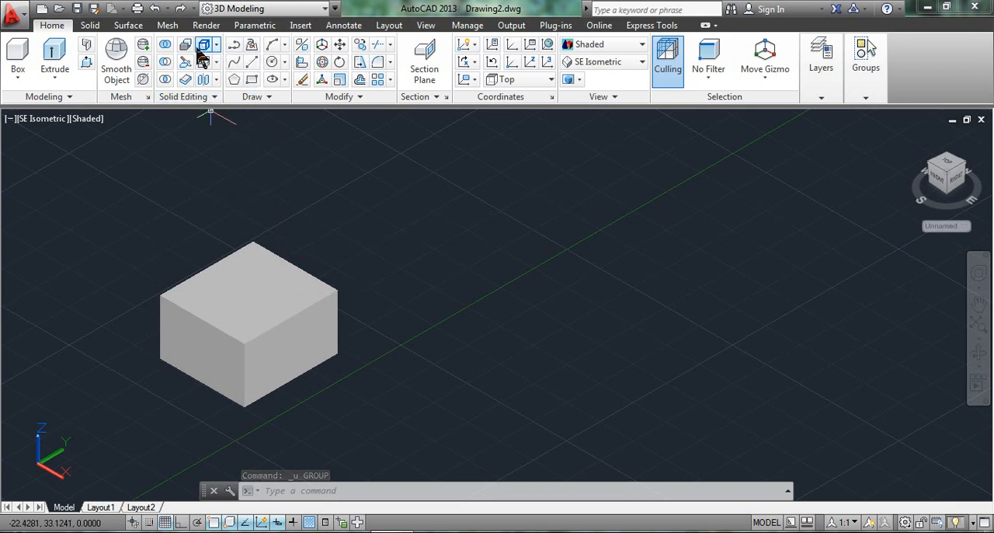
Step: Try a Zaxis 3D mirror from the box's front upper corner, with Ortho on and the normal along the front face's upper edge, keeping the source
{"action": "left_click", "coordinate": [303, 61]}
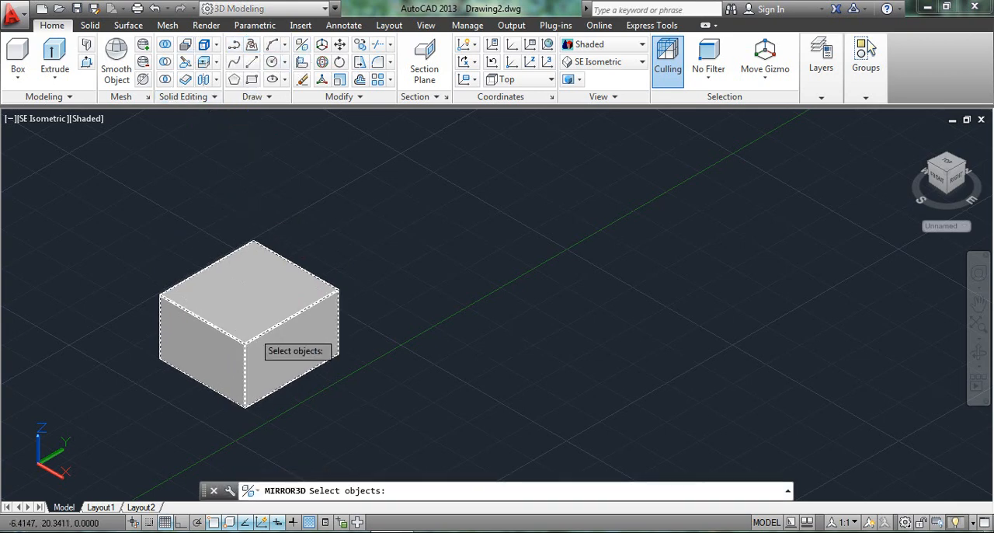
{"action": "left_click", "coordinate": [256, 334]}
{"action": "key", "text": "Return"}
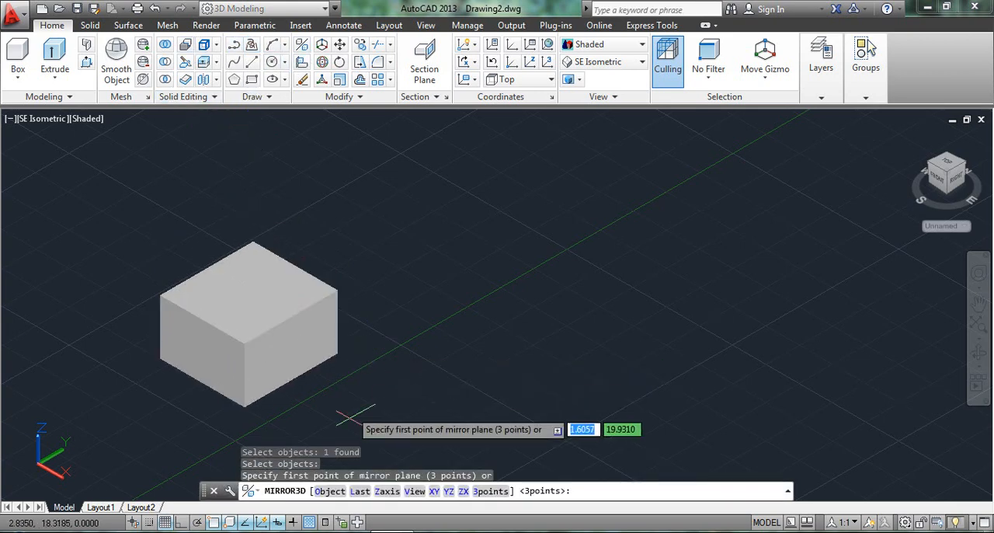
{"action": "left_click", "coordinate": [385, 491]}
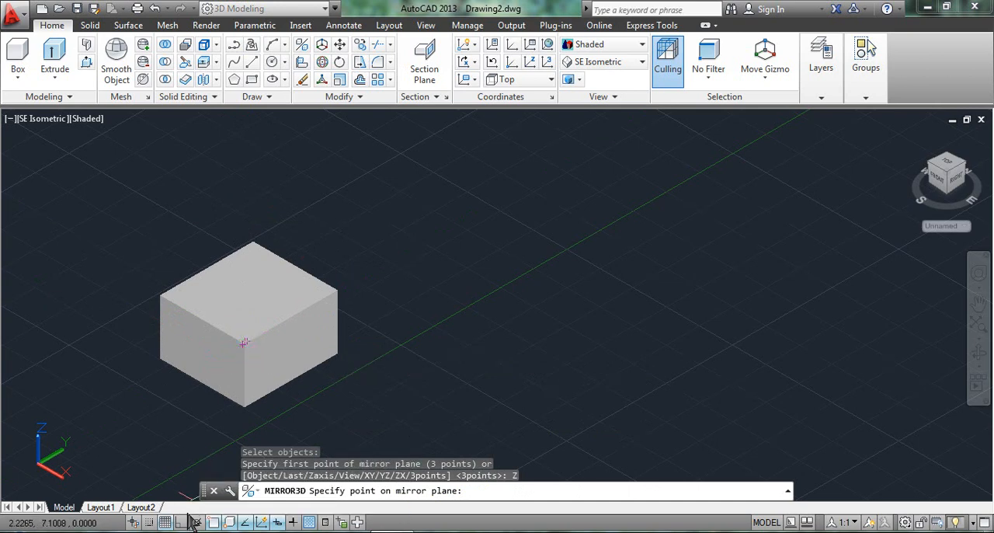
{"action": "key", "text": "F8"}
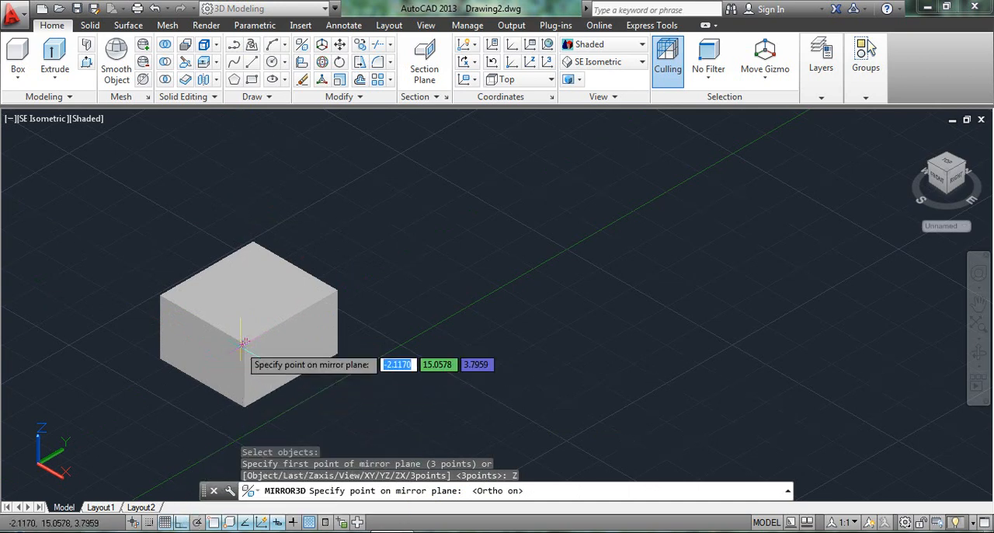
{"action": "left_click", "coordinate": [244, 341]}
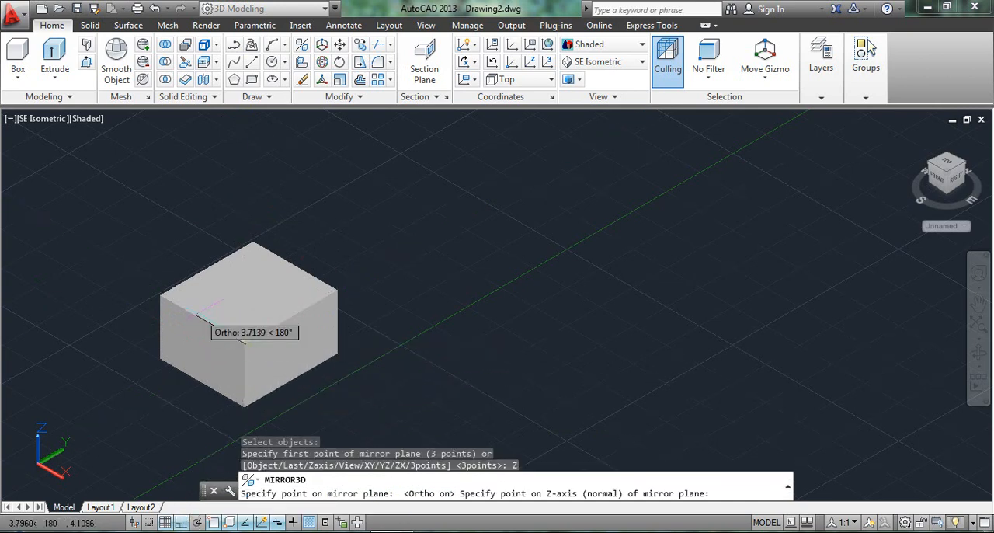
{"action": "left_click", "coordinate": [163, 295]}
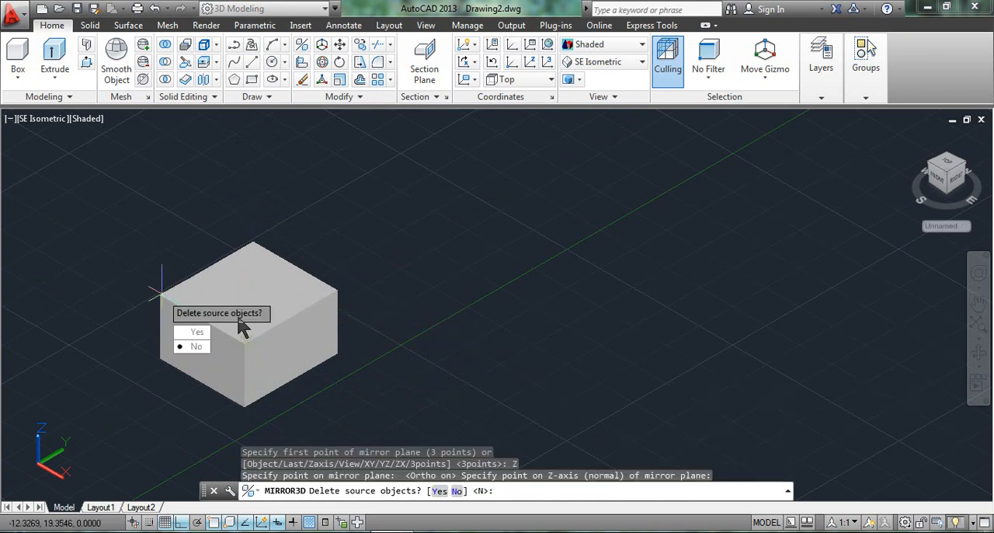
{"action": "left_click", "coordinate": [206, 346]}
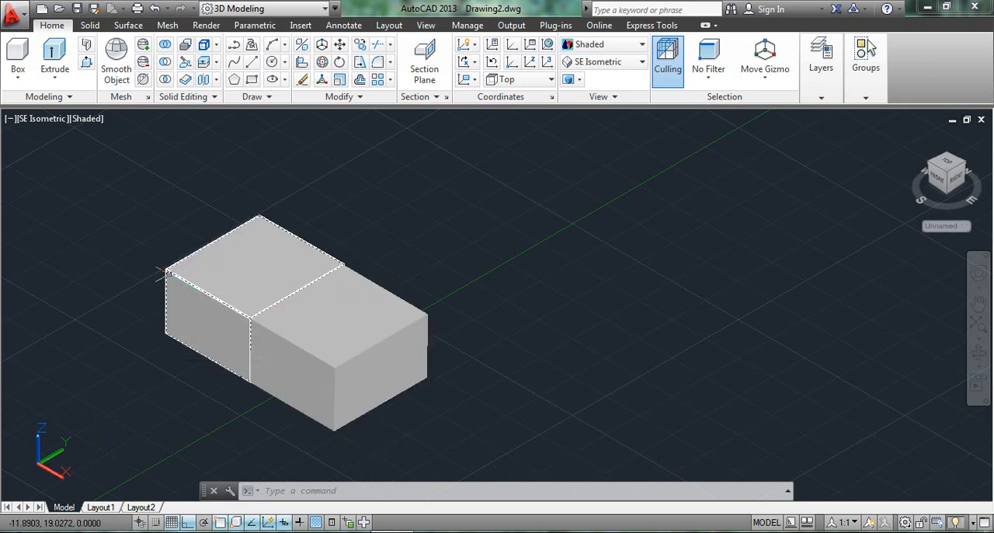
Step: Try the Right UCS orientation beside the mirrored pair, and undo both the UCS change and the mirror
{"action": "mouse_move", "coordinate": [170, 274]}
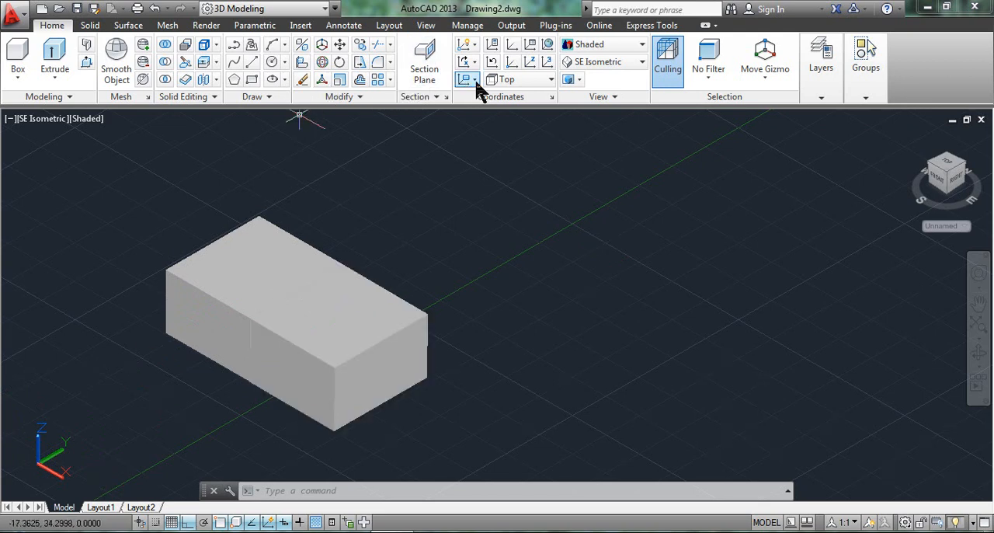
{"action": "left_click", "coordinate": [509, 79]}
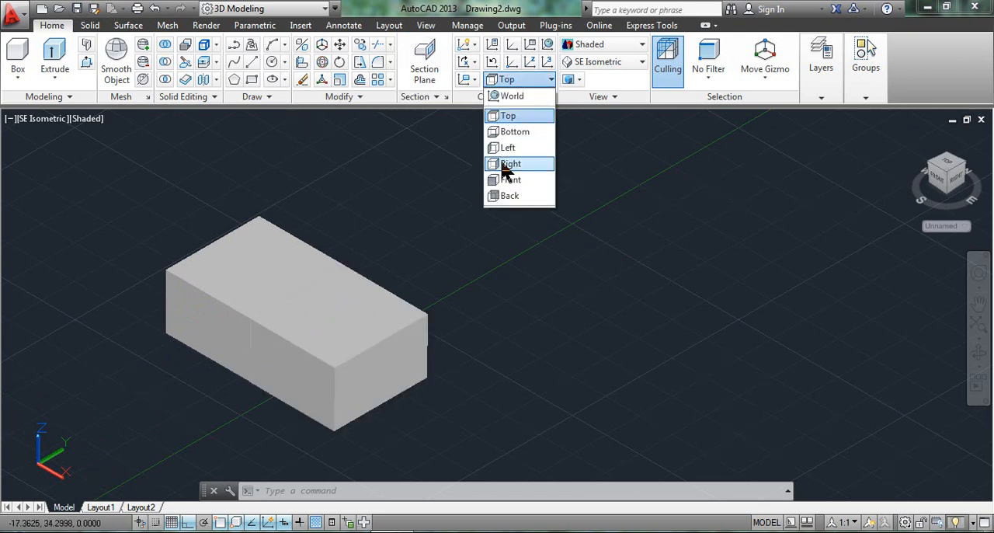
{"action": "left_click", "coordinate": [510, 164]}
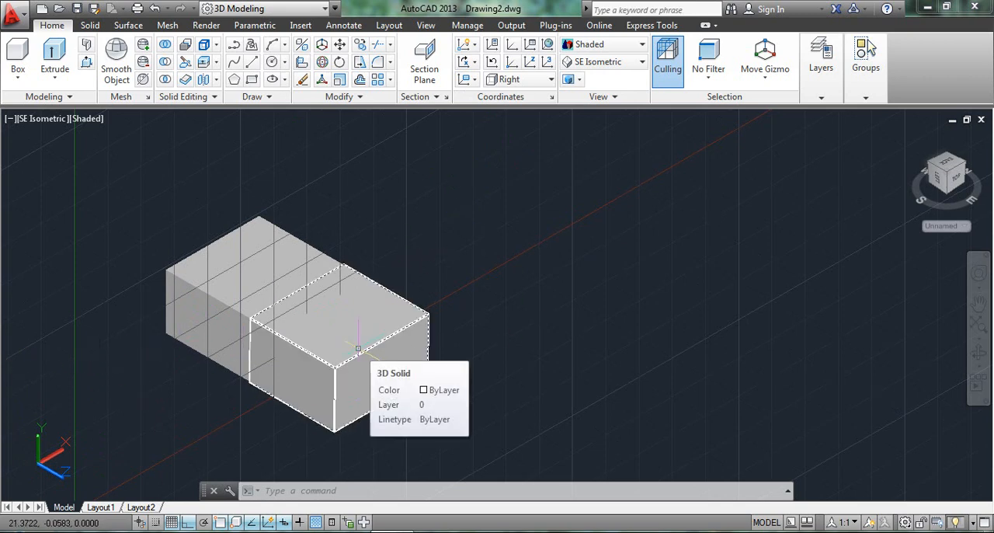
{"action": "key", "text": "ctrl+z"}
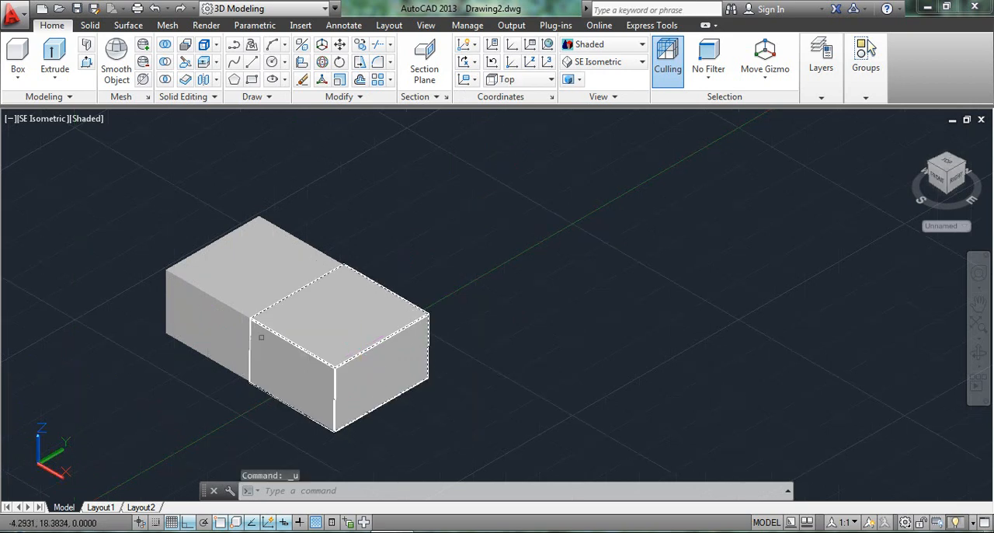
{"action": "key", "text": "ctrl+z"}
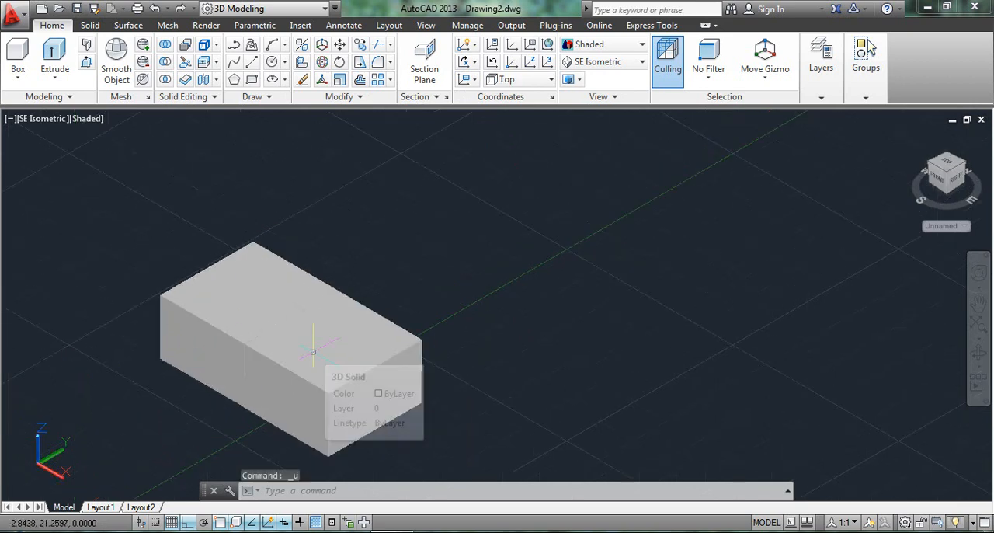
{"action": "key", "text": "ctrl+z"}
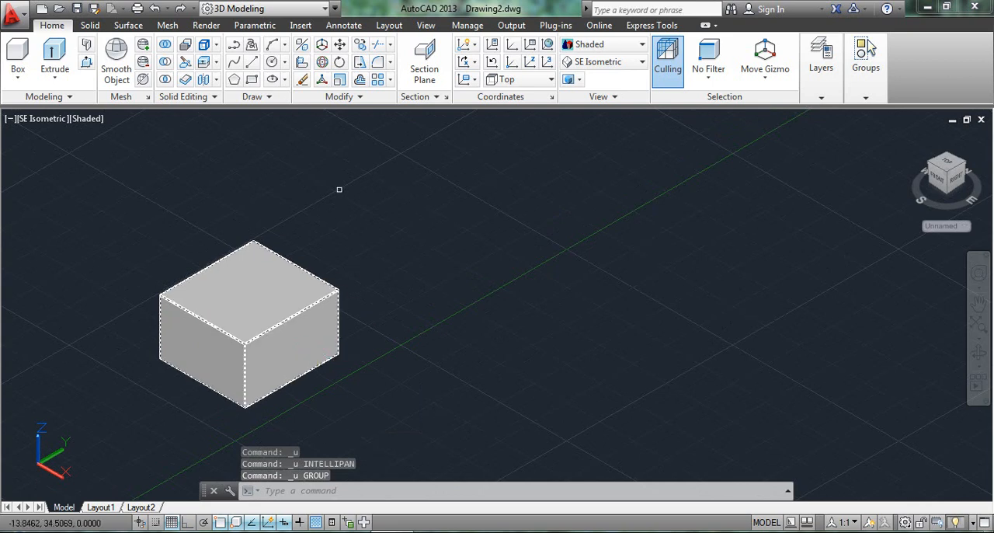
{"action": "left_click", "coordinate": [303, 47]}
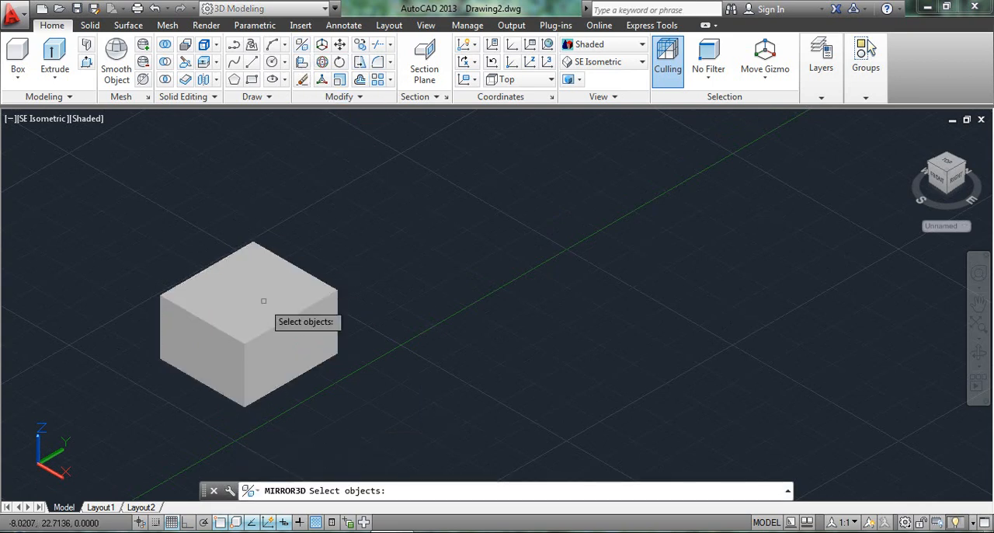
{"action": "left_click", "coordinate": [261, 298]}
{"action": "key", "text": "Return"}
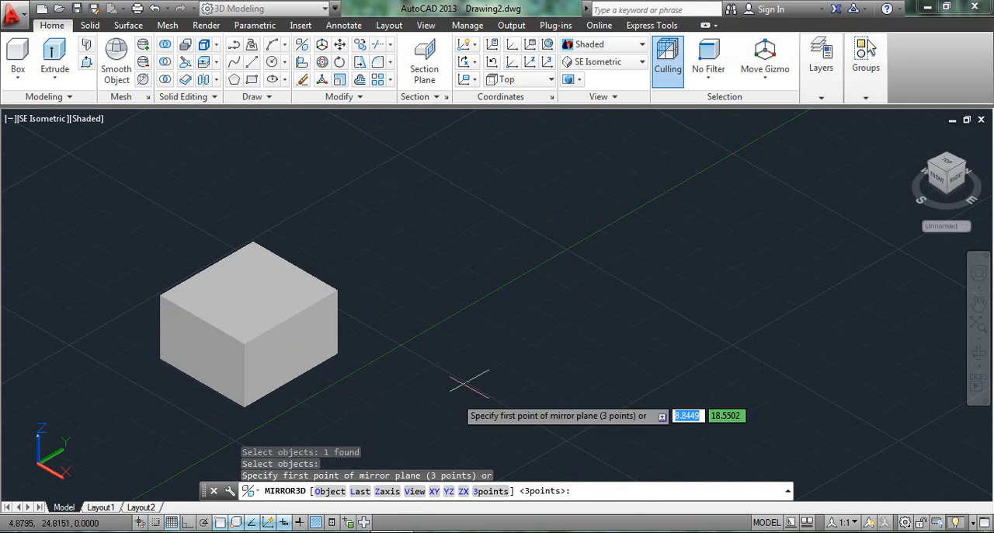
{"action": "scroll", "coordinate": [268, 349], "scroll_direction": "down", "scroll_amount": 2}
{"action": "middle_click_drag", "start_coordinate": [268, 350], "coordinate": [270, 325]}
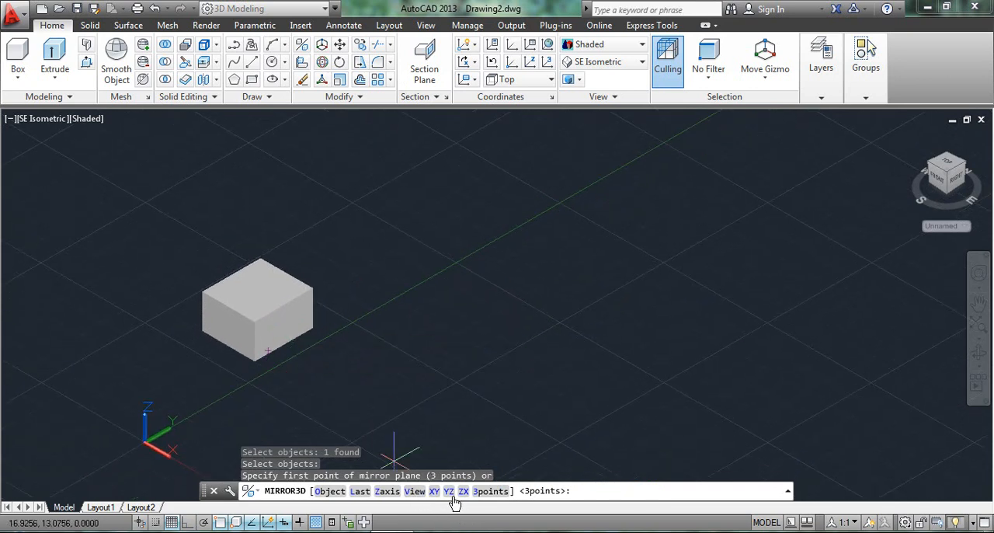
{"action": "left_click", "coordinate": [414, 491]}
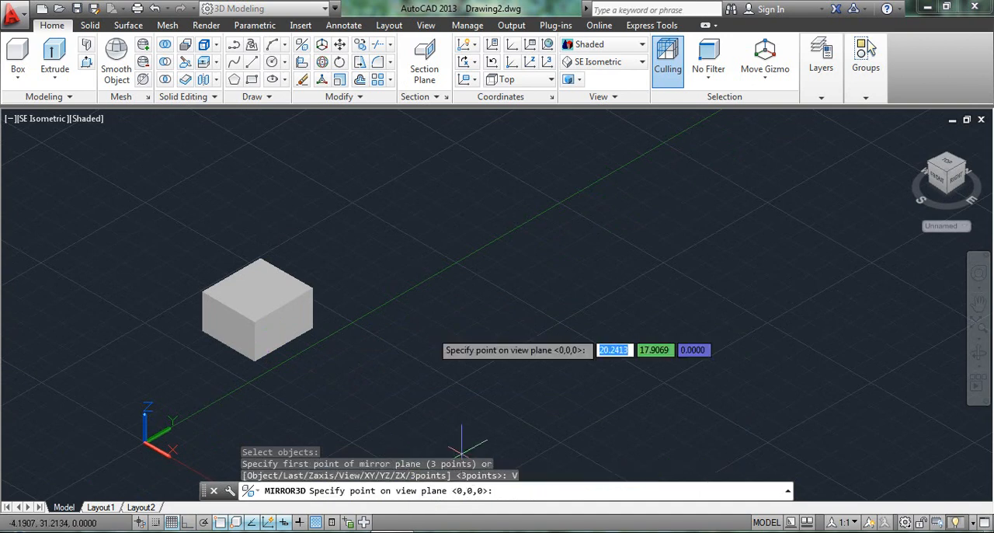
{"action": "left_click", "coordinate": [588, 62]}
{"action": "left_click", "coordinate": [592, 182]}
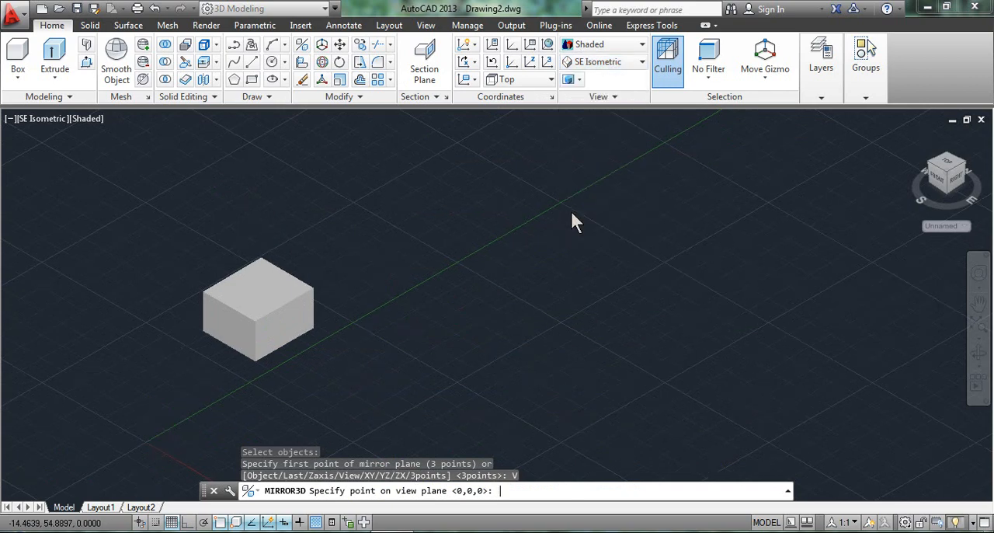
Step: Try a 3D mirror of the box with the View option, placing the plane point just below its front vertical edge and keeping the source
{"action": "scroll", "coordinate": [447, 322], "scroll_direction": "up", "scroll_amount": 2}
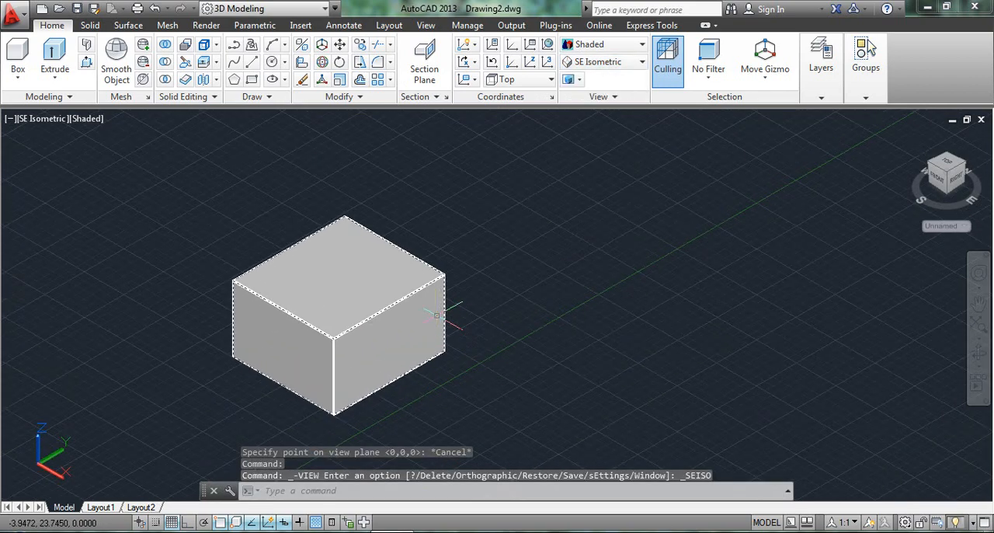
{"action": "middle_click_drag", "start_coordinate": [430, 286], "coordinate": [417, 231]}
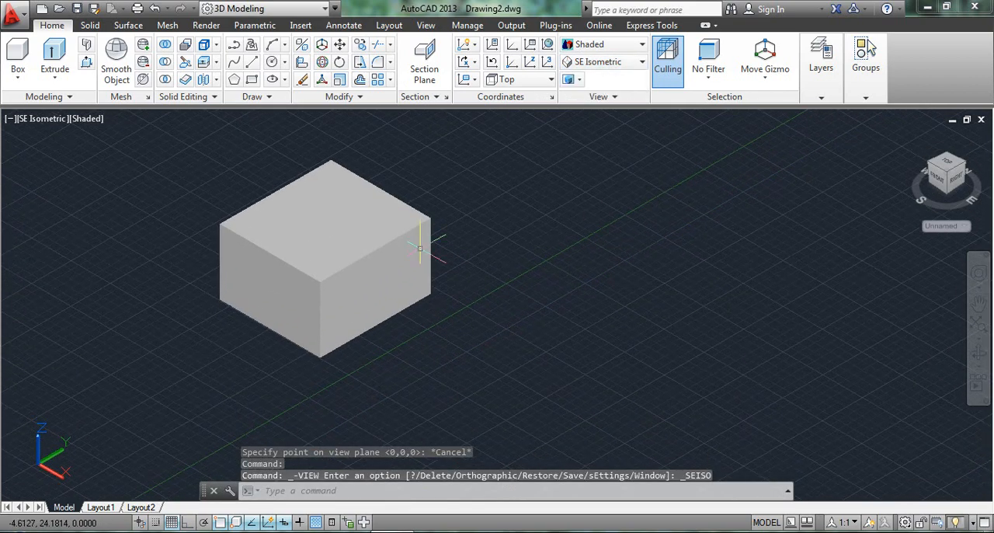
{"action": "left_click", "coordinate": [302, 45]}
{"action": "left_click", "coordinate": [345, 264]}
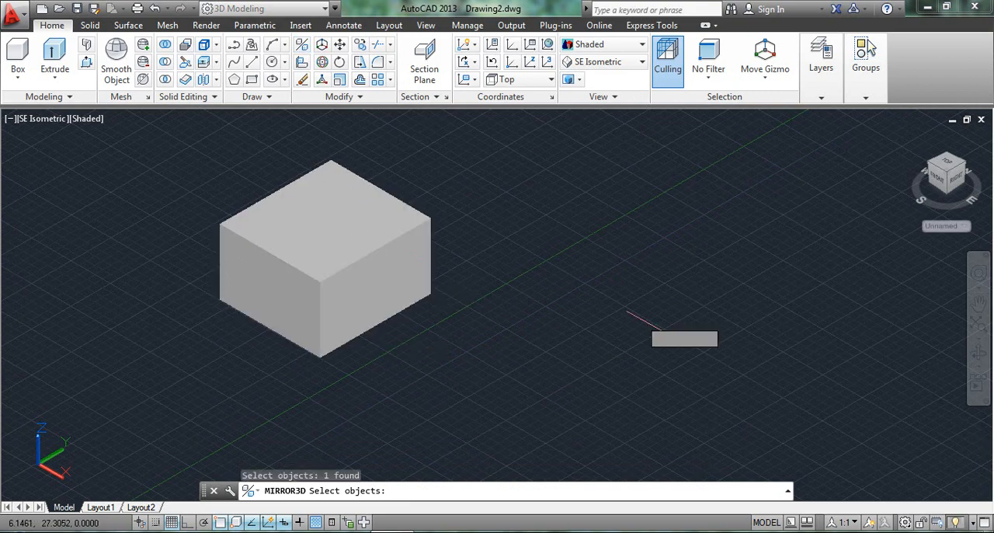
{"action": "key", "text": "Return"}
{"action": "left_click", "coordinate": [414, 491]}
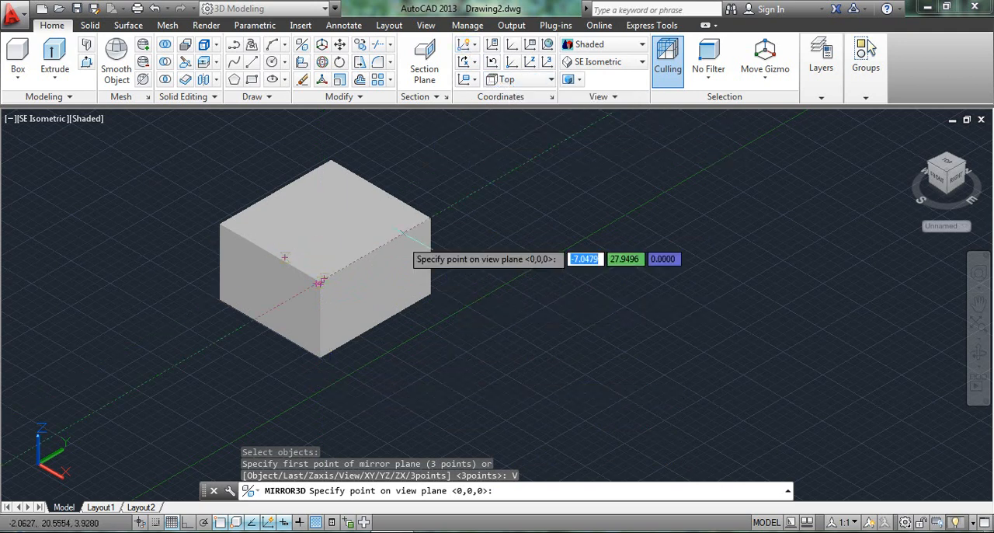
{"action": "left_click", "coordinate": [321, 388]}
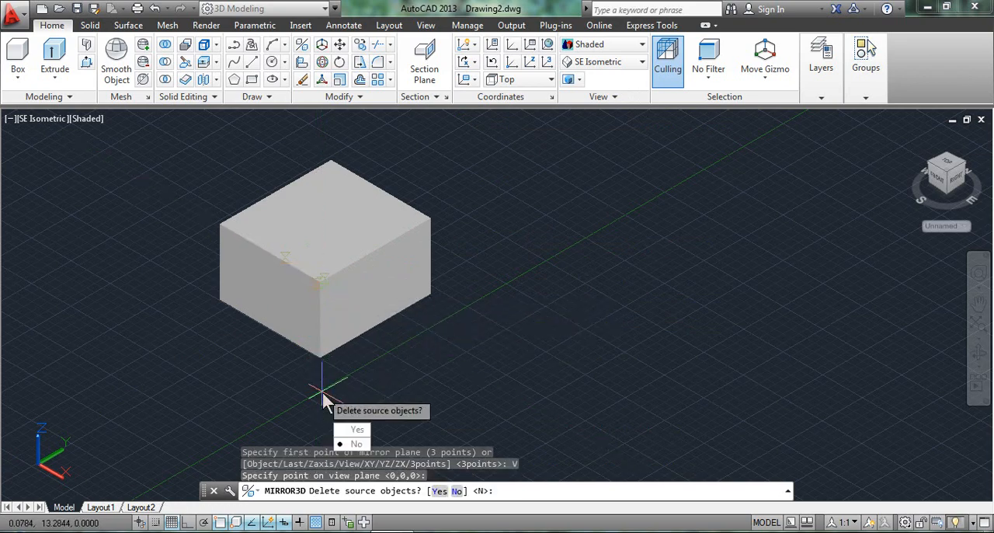
{"action": "left_click", "coordinate": [357, 443]}
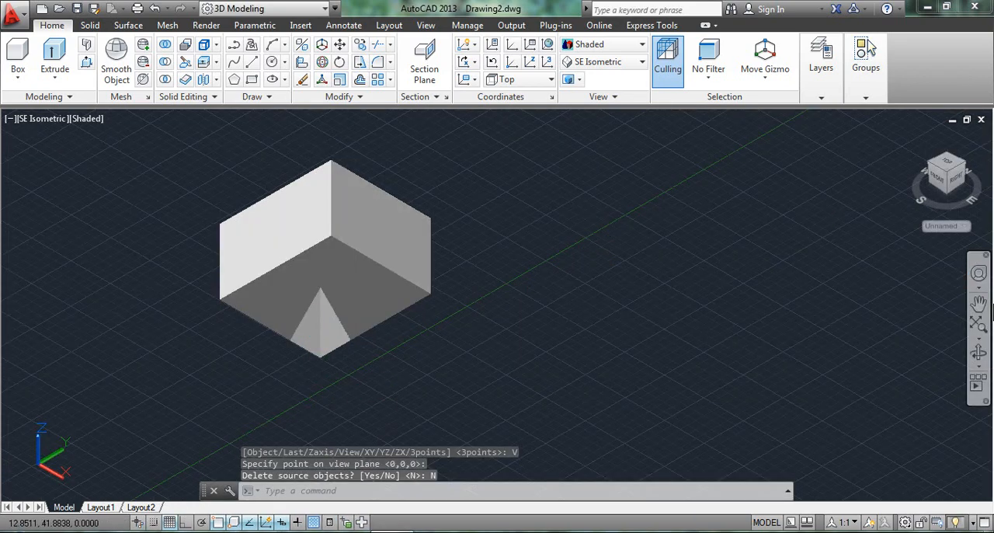
Step: Examine the overlapping View mirror from an orbited angle, and undo the orbit and the mirror
{"action": "left_click", "coordinate": [979, 354]}
{"action": "left_click_drag", "start_coordinate": [544, 309], "coordinate": [522, 294]}
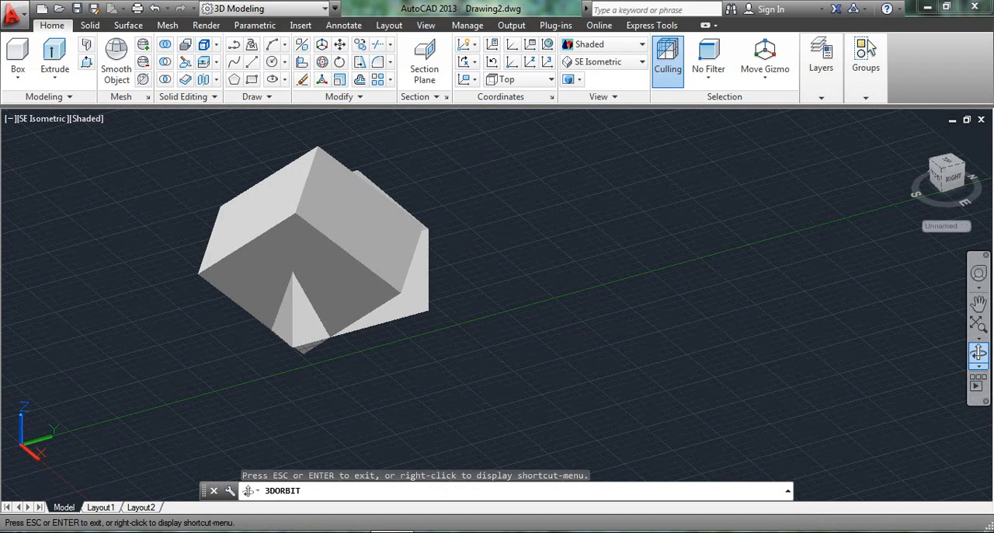
{"action": "key", "text": "ctrl+z"}
{"action": "key", "text": "ctrl+z"}
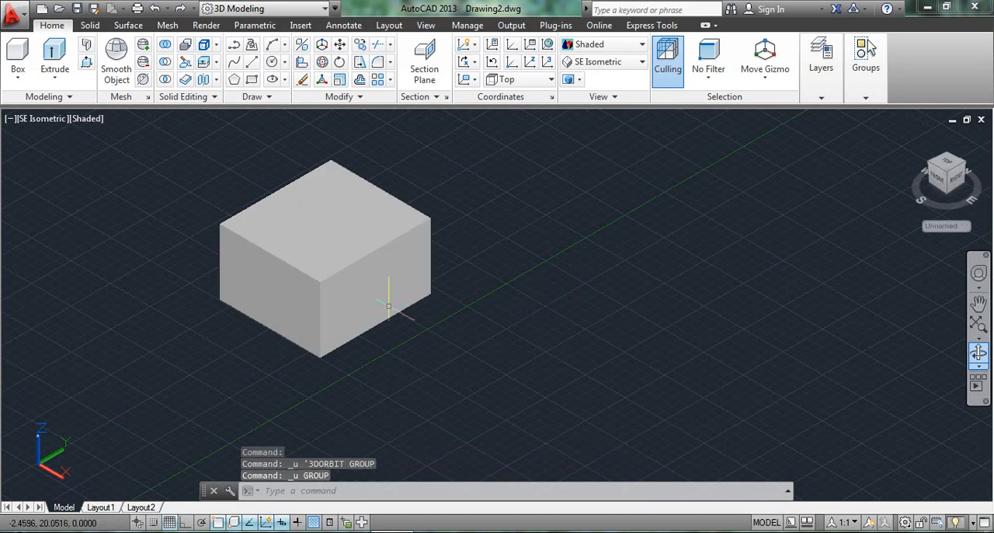
Step: Try another View 3D mirror of the box with the plane point well below its front lower corner, keeping the source
{"action": "scroll", "coordinate": [389, 305], "scroll_direction": "down", "scroll_amount": 3}
{"action": "middle_click_drag", "start_coordinate": [389, 295], "coordinate": [351, 256]}
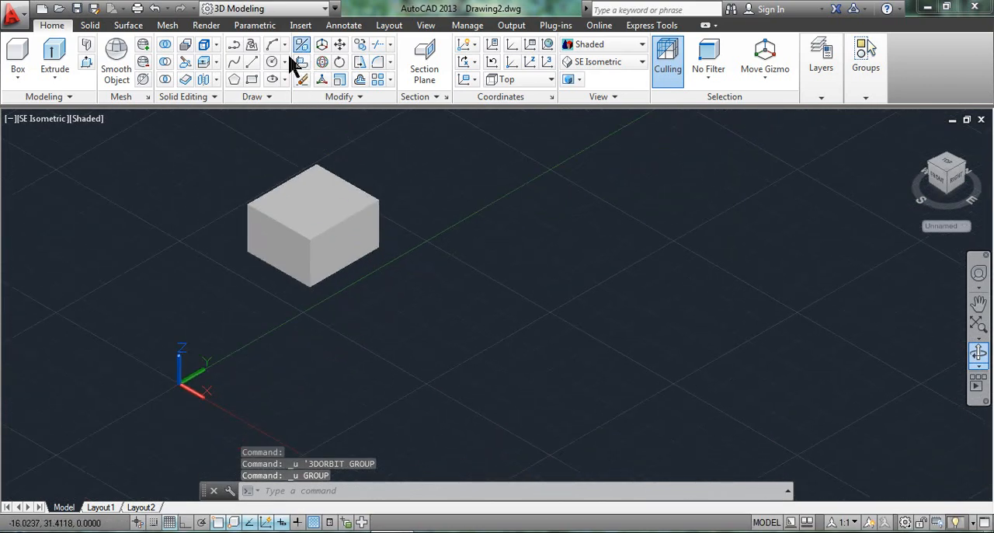
{"action": "left_click", "coordinate": [302, 44]}
{"action": "left_click", "coordinate": [324, 235]}
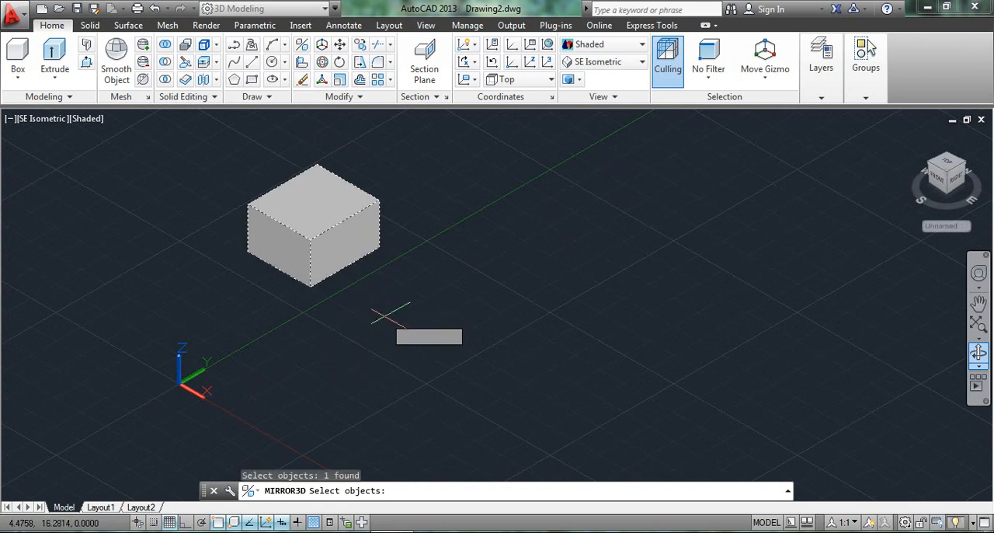
{"action": "key", "text": "Return"}
{"action": "left_click", "coordinate": [414, 493]}
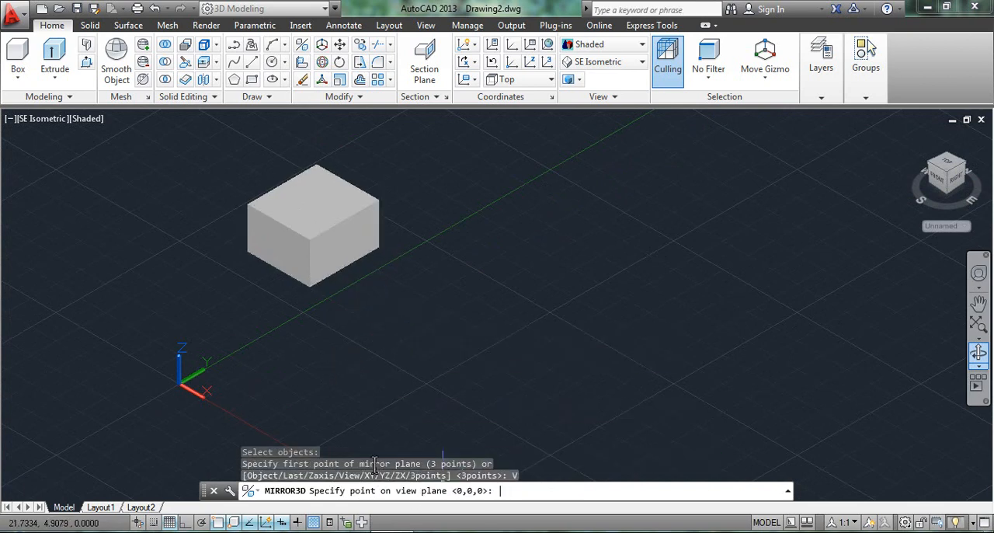
{"action": "left_click", "coordinate": [308, 371]}
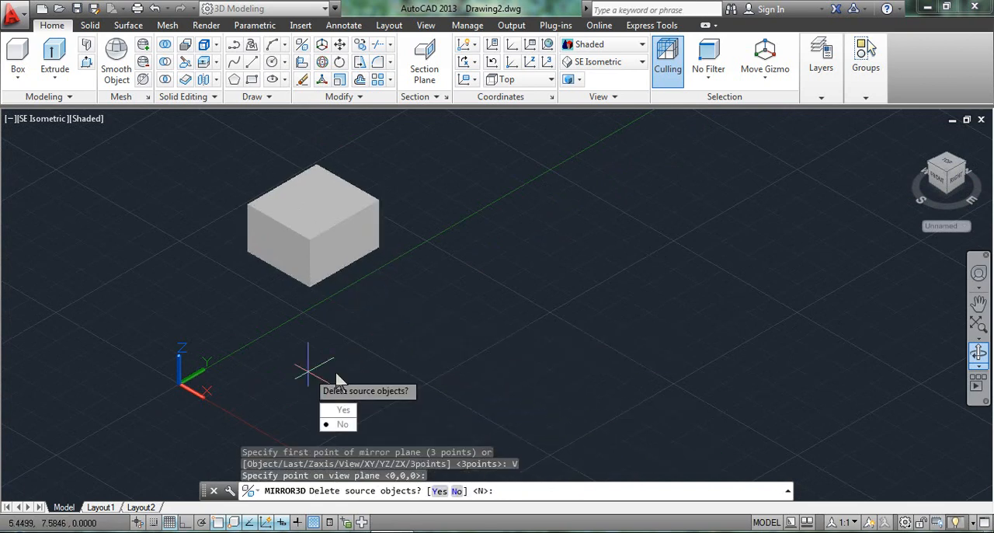
{"action": "left_click", "coordinate": [359, 424]}
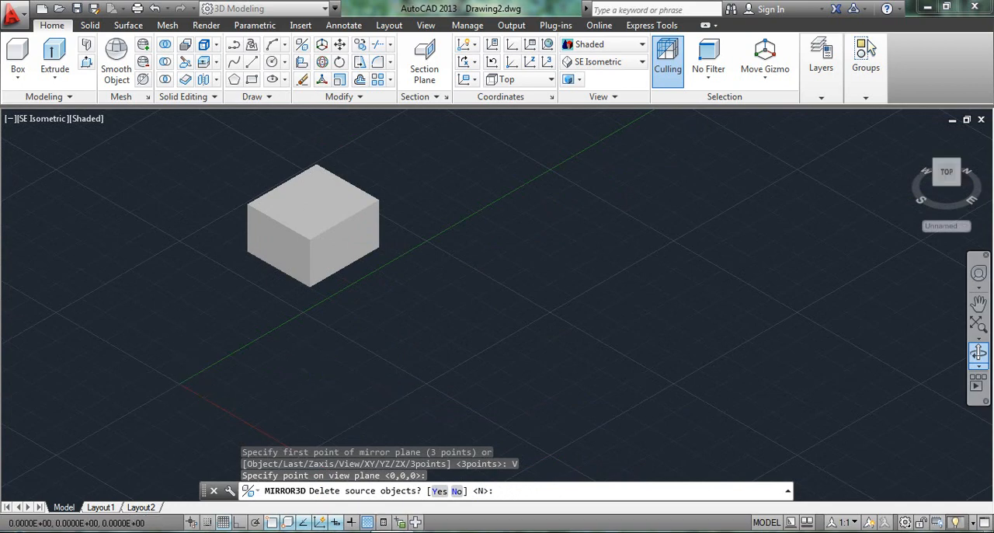
Step: Orbit around to examine the separated source and mirrored boxes, and undo the orbit and the View mirror
{"action": "left_click", "coordinate": [979, 359]}
{"action": "left_click_drag", "start_coordinate": [753, 313], "coordinate": [578, 291]}
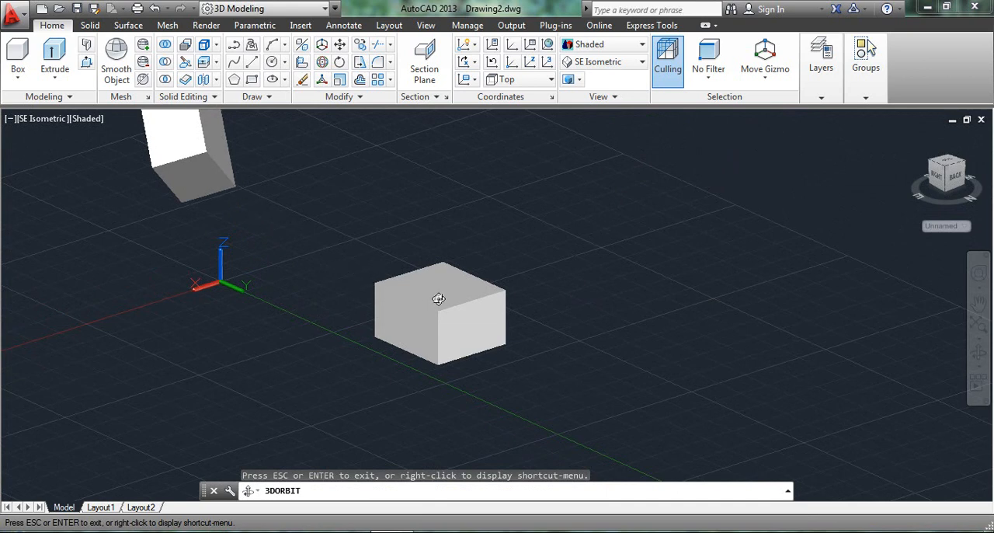
{"action": "key", "text": "Escape"}
{"action": "key", "text": "ctrl+z"}
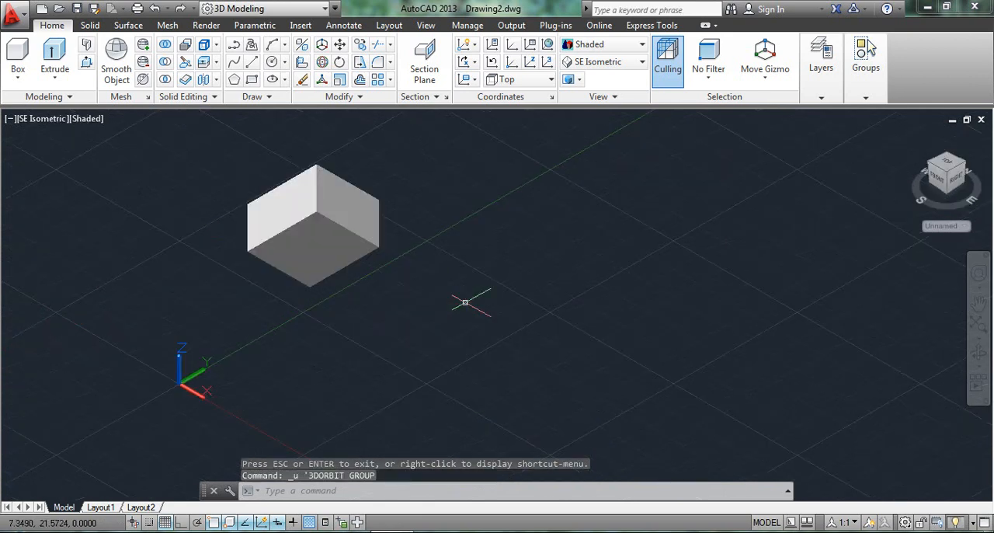
{"action": "key", "text": "ctrl+z"}
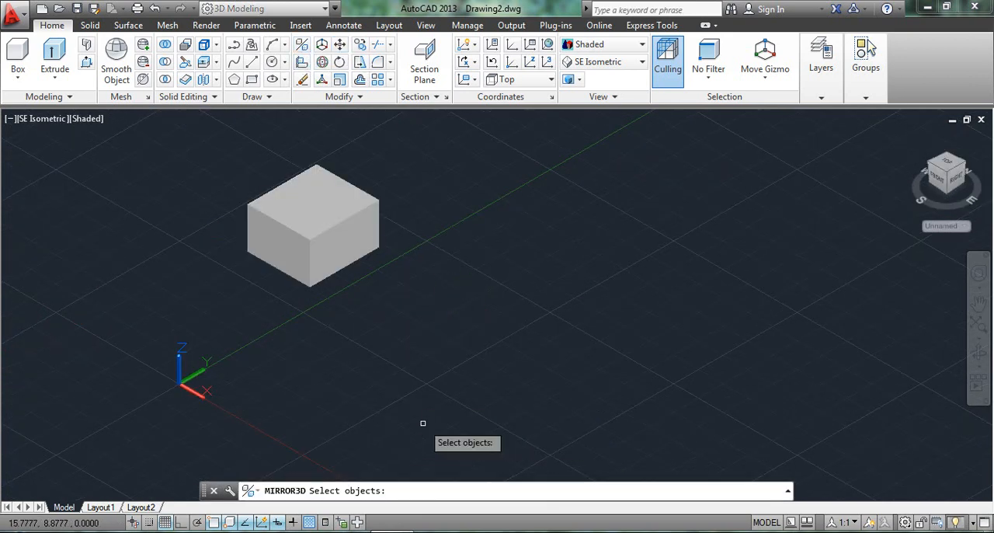
Step: Try a 3D mirror of the box about the YZ plane through a point just beyond its front lower corner, keeping the source, and undo it
{"action": "left_click", "coordinate": [312, 247]}
{"action": "key", "text": "Return"}
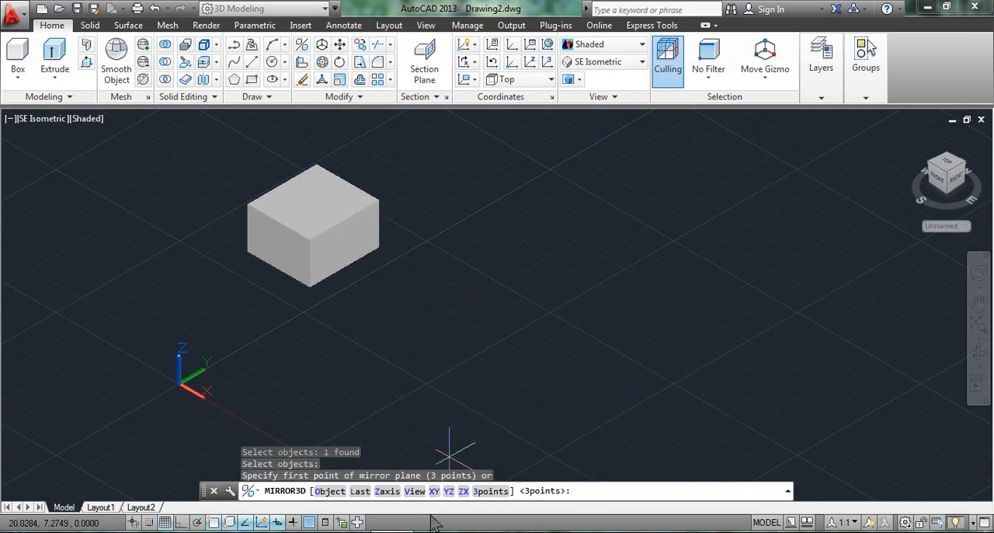
{"action": "scroll", "coordinate": [396, 387], "scroll_direction": "up", "scroll_amount": 1}
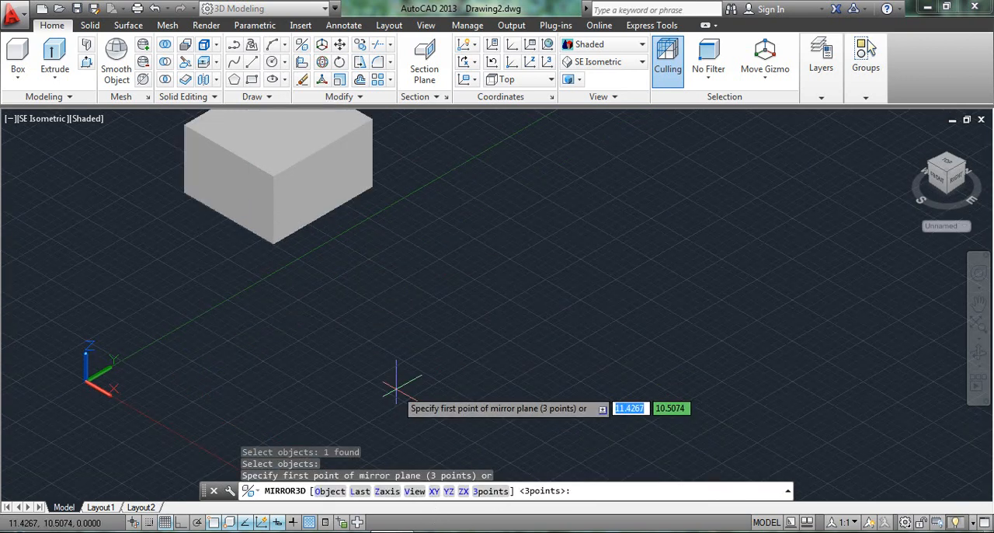
{"action": "scroll", "coordinate": [396, 387], "scroll_direction": "down", "scroll_amount": 2}
{"action": "middle_click_drag", "start_coordinate": [397, 387], "coordinate": [427, 387]}
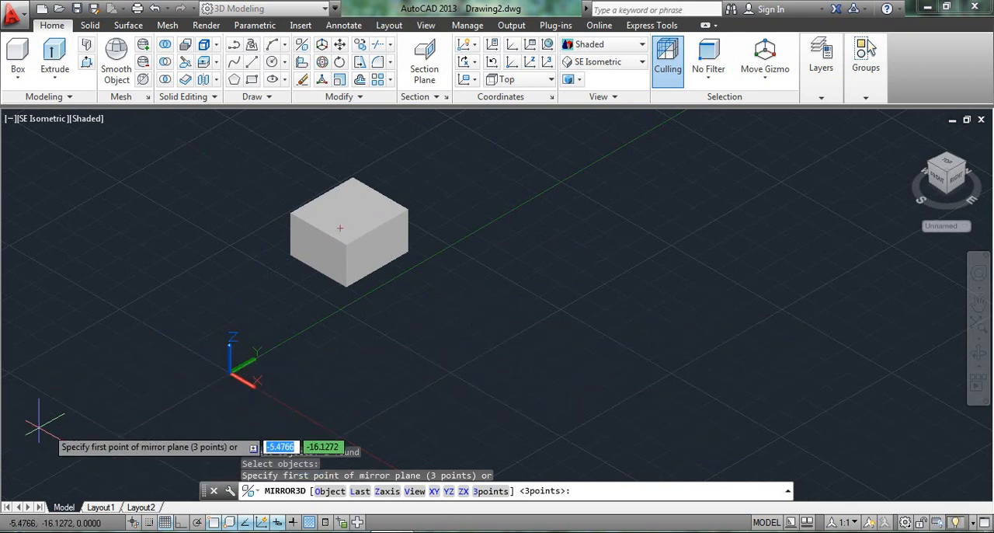
{"action": "left_click", "coordinate": [449, 491]}
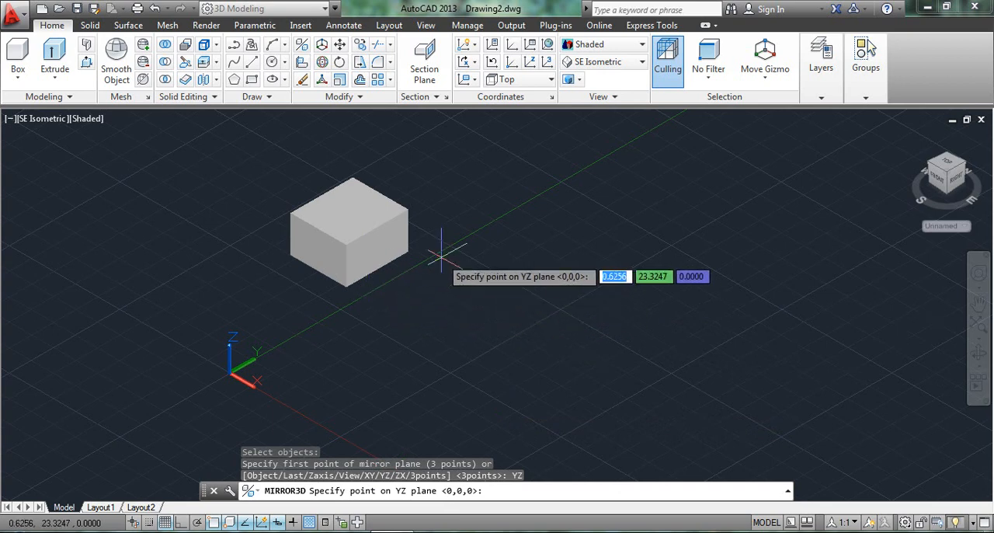
{"action": "left_click", "coordinate": [377, 303]}
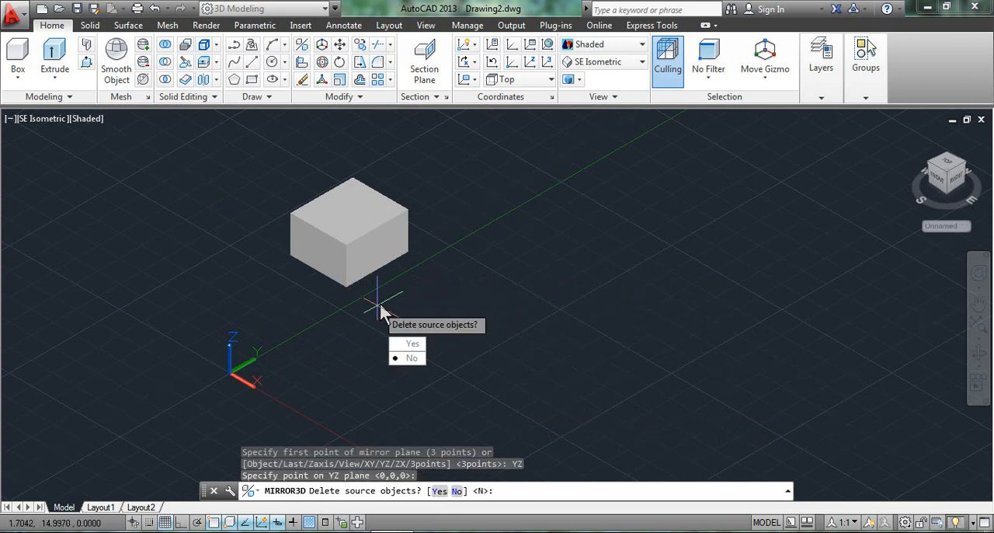
{"action": "left_click", "coordinate": [395, 357]}
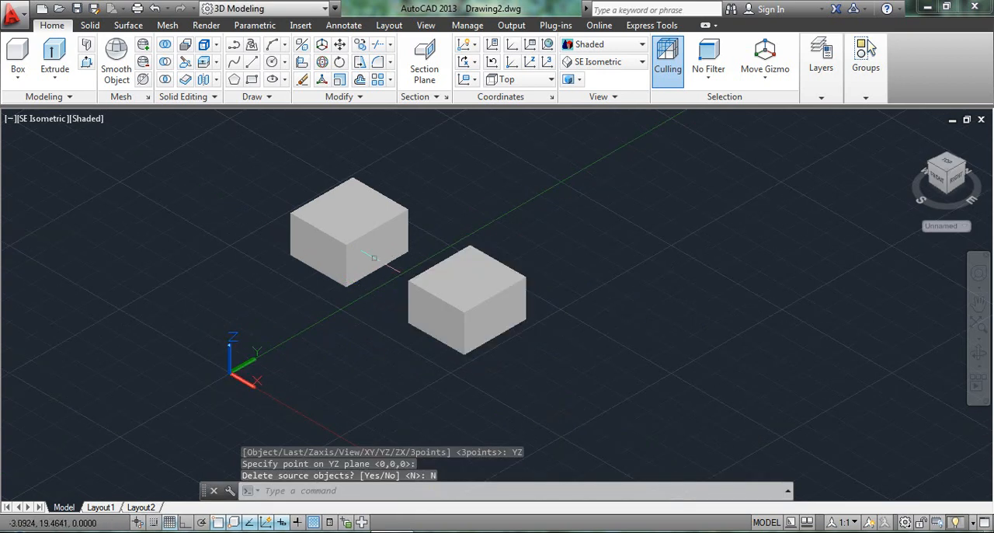
{"action": "left_click", "coordinate": [314, 261]}
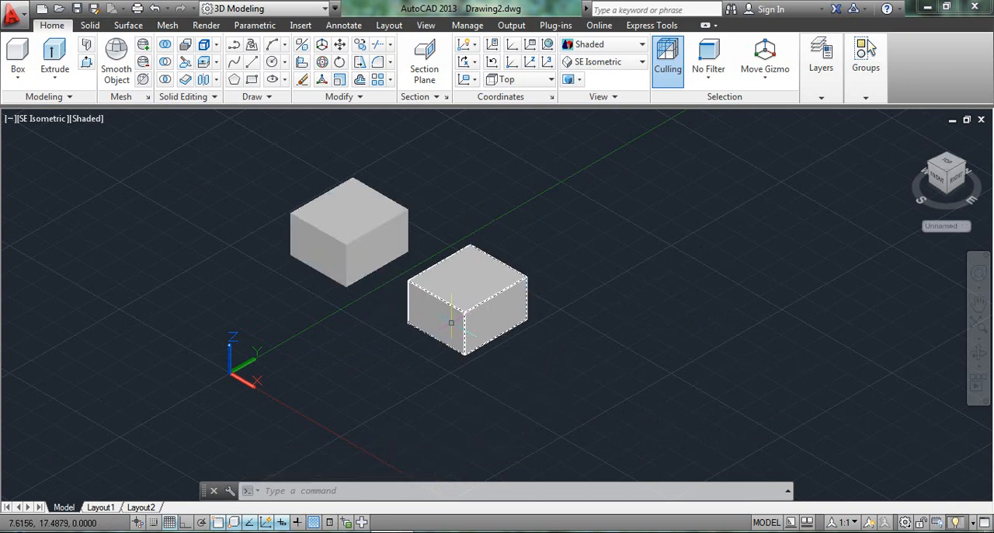
{"action": "key", "text": "ctrl+z"}
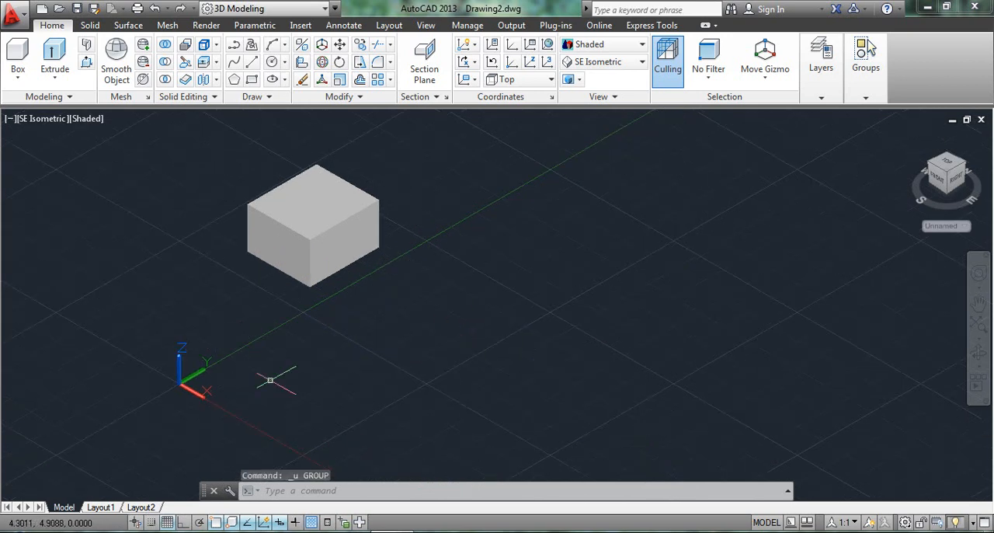
Step: Try a 3D mirror of the box about the ZX plane through its front vertical edge, keeping the source, and undo it
{"action": "left_click", "coordinate": [303, 45]}
{"action": "left_click", "coordinate": [329, 264]}
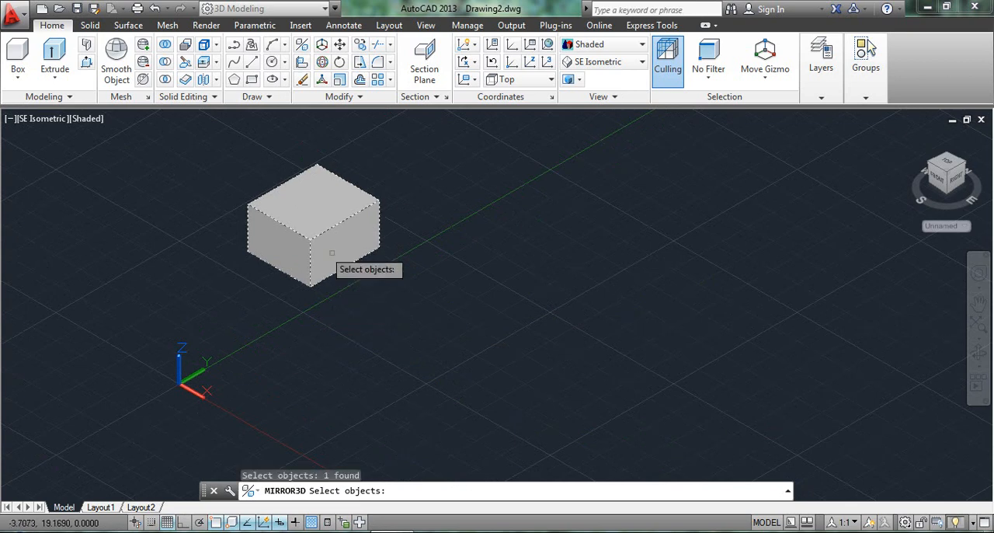
{"action": "key", "text": "Return"}
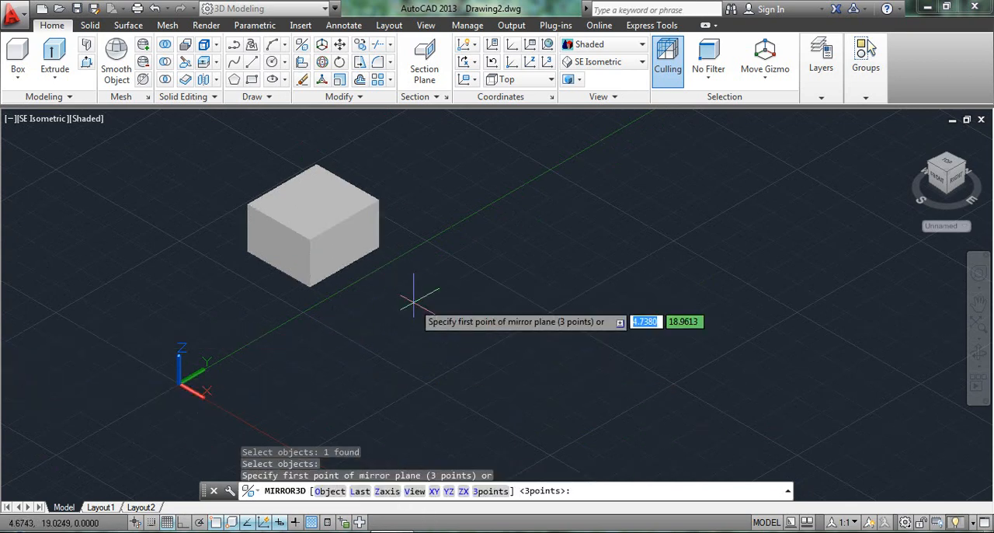
{"action": "middle_click_drag", "start_coordinate": [416, 307], "coordinate": [586, 294]}
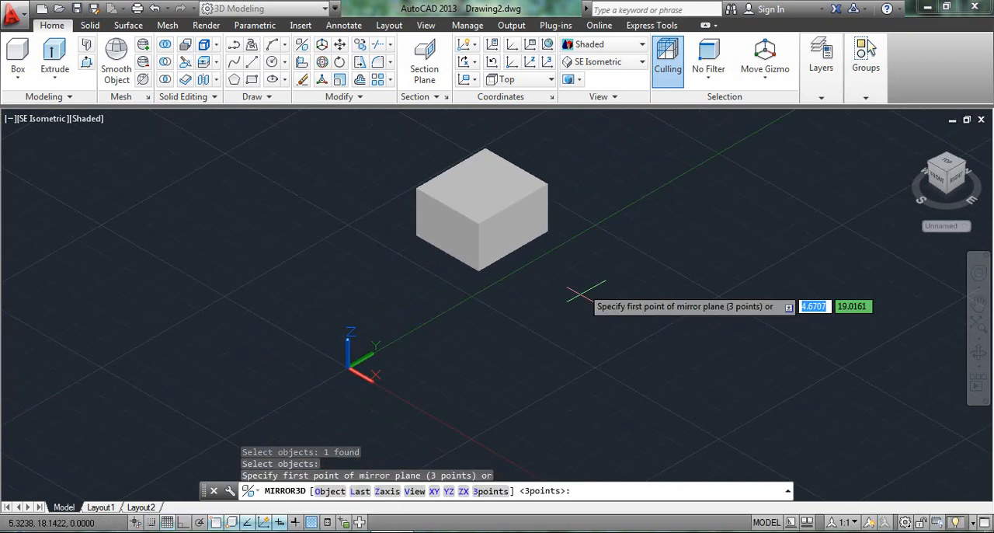
{"action": "left_click", "coordinate": [464, 491]}
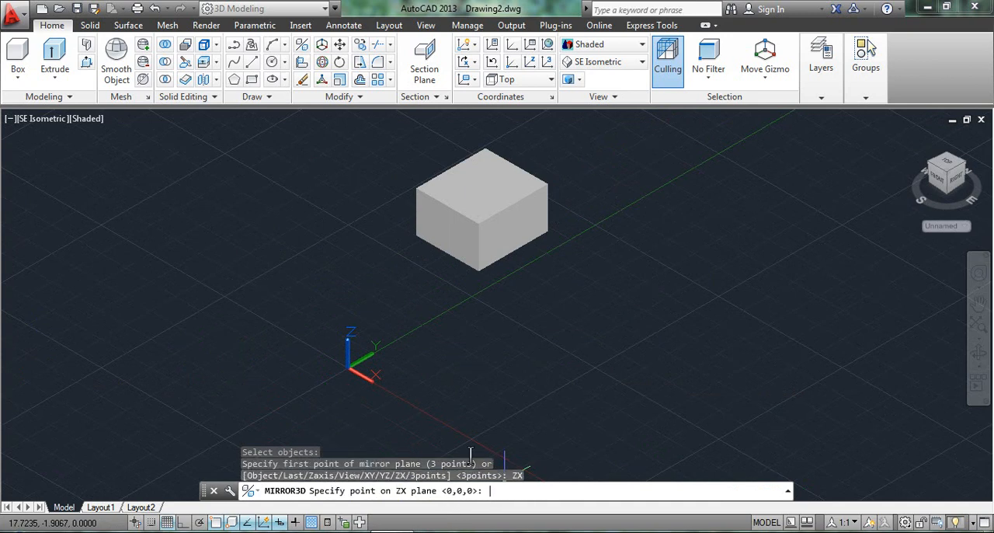
{"action": "left_click", "coordinate": [479, 248]}
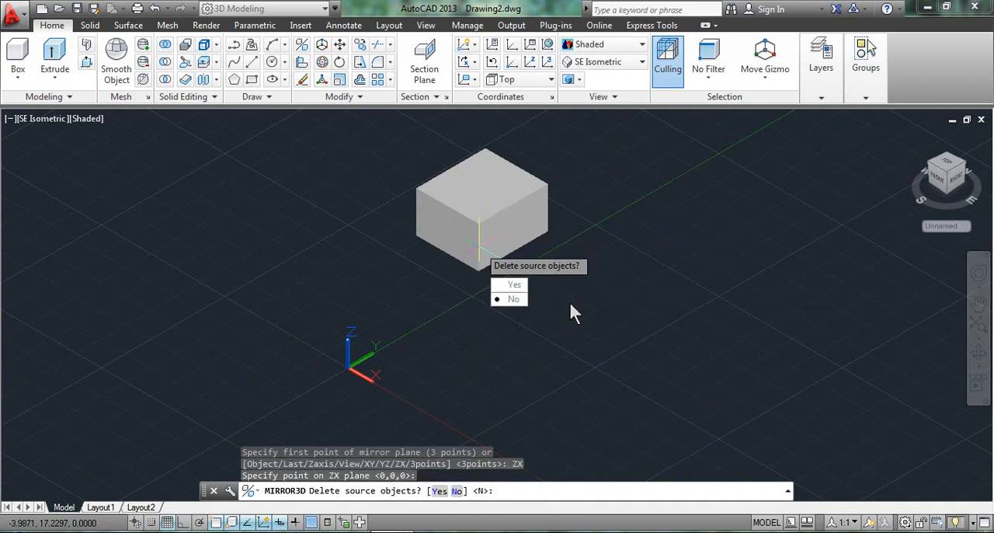
{"action": "left_click", "coordinate": [522, 299]}
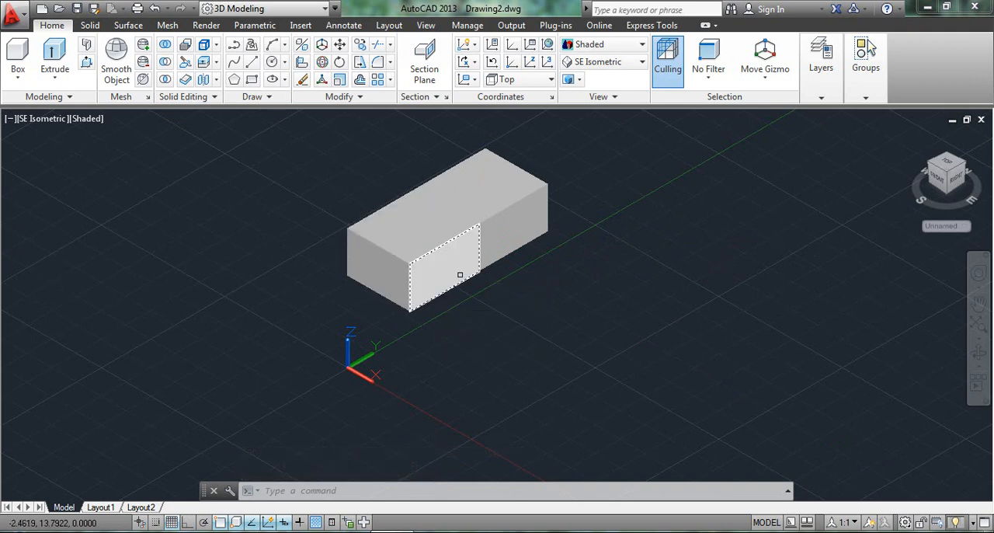
{"action": "key", "text": "ctrl+z"}
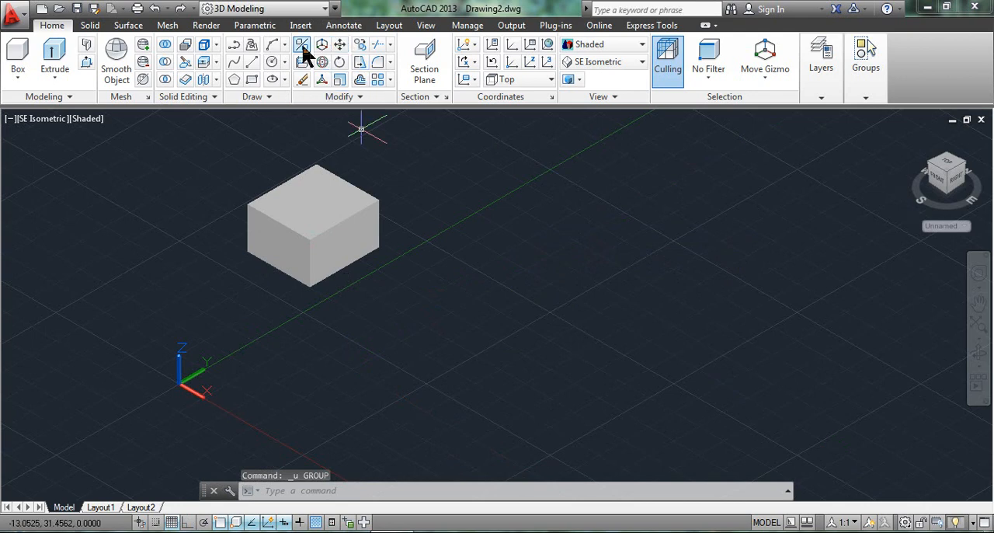
Step: Try a 3D mirror of the box about the YZ plane through its front vertical edge, keeping the source, and undo it
{"action": "left_click", "coordinate": [303, 45]}
{"action": "left_click", "coordinate": [331, 257]}
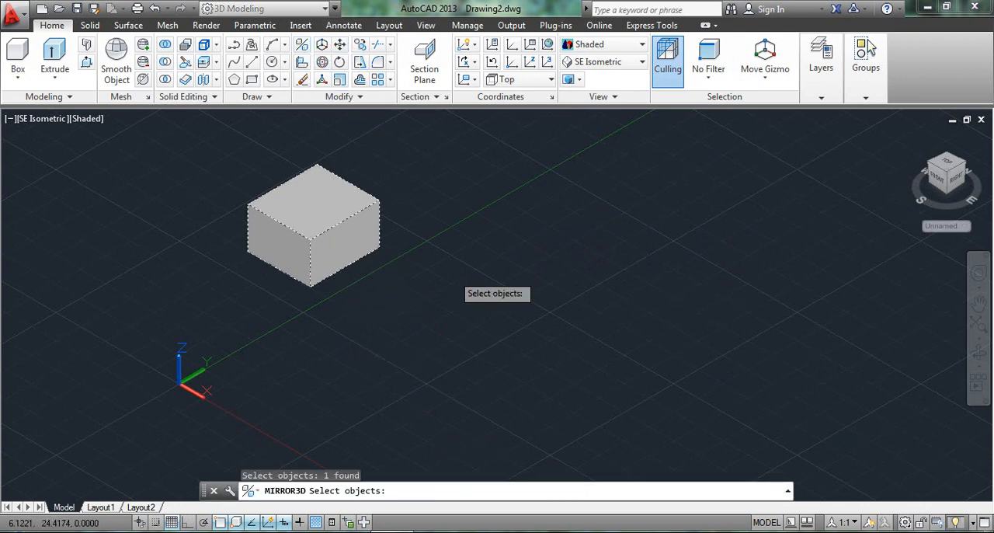
{"action": "key", "text": "Return"}
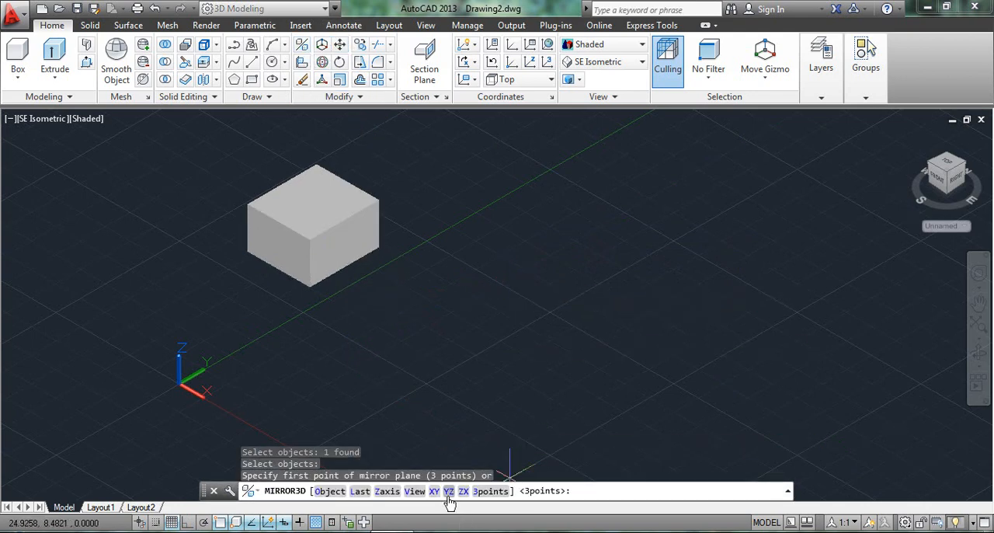
{"action": "left_click", "coordinate": [449, 491]}
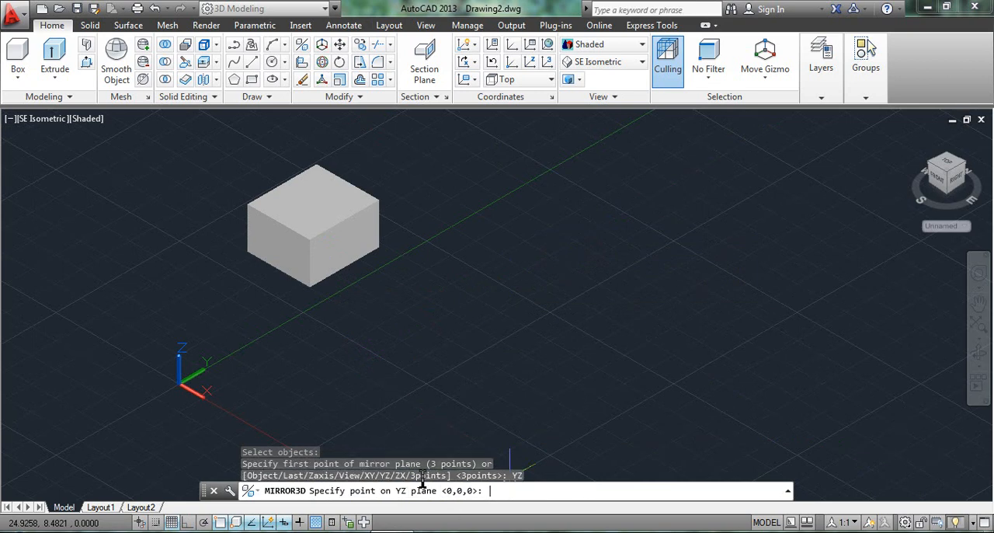
{"action": "left_click", "coordinate": [312, 264]}
{"action": "left_click", "coordinate": [347, 314]}
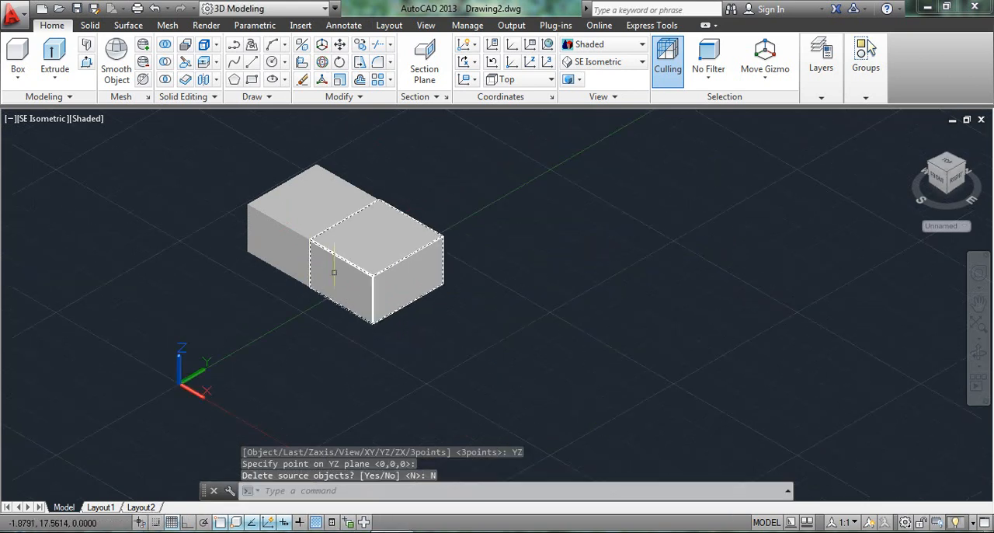
{"action": "key", "text": "ctrl+z"}
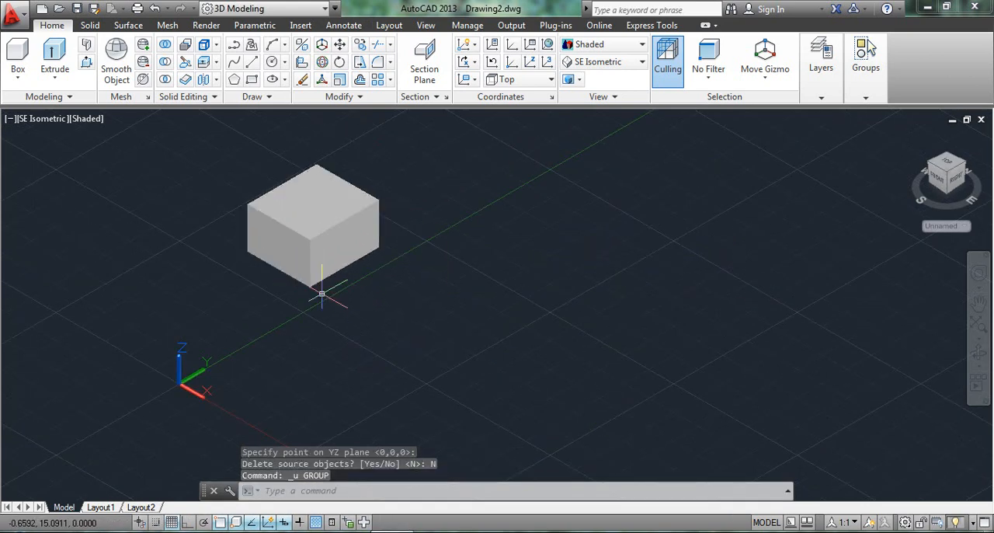